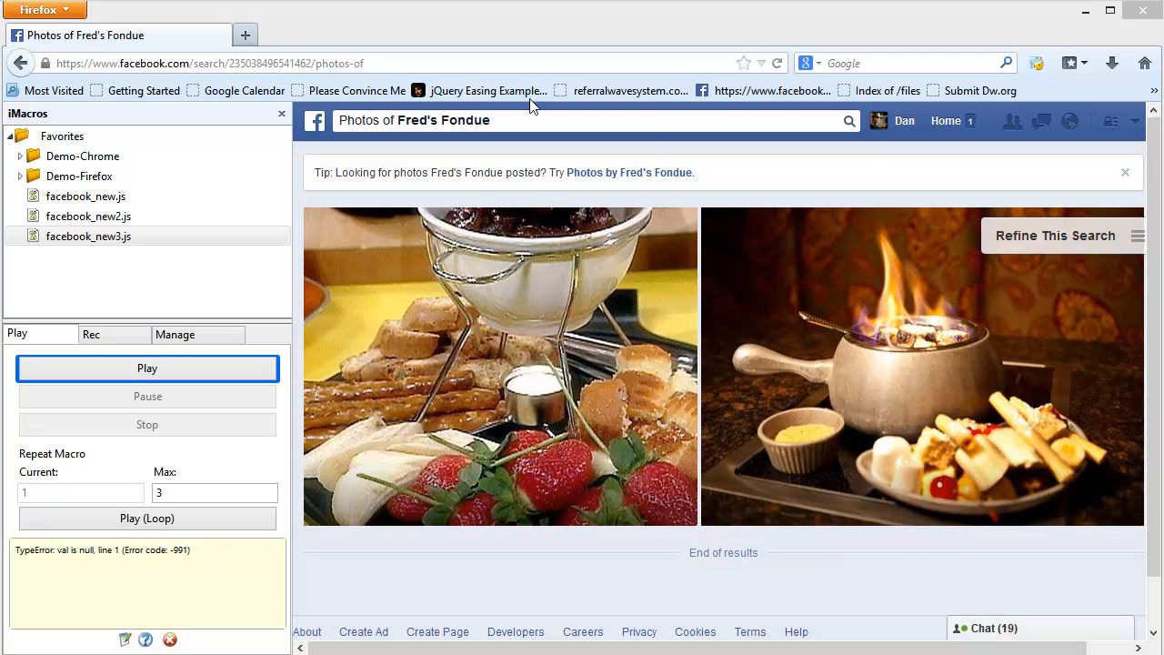
- Search for members of the Facebook Marketing group and open the member results
{"action": "left_click", "coordinate": [514, 122]}
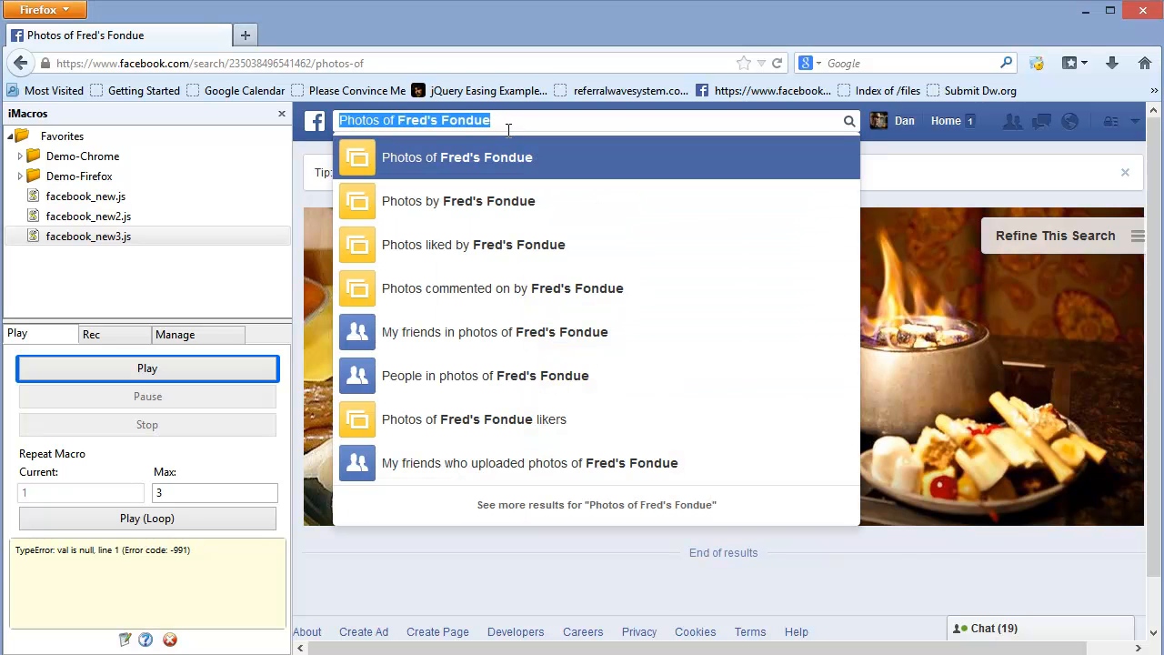
{"action": "type", "text": "face"}
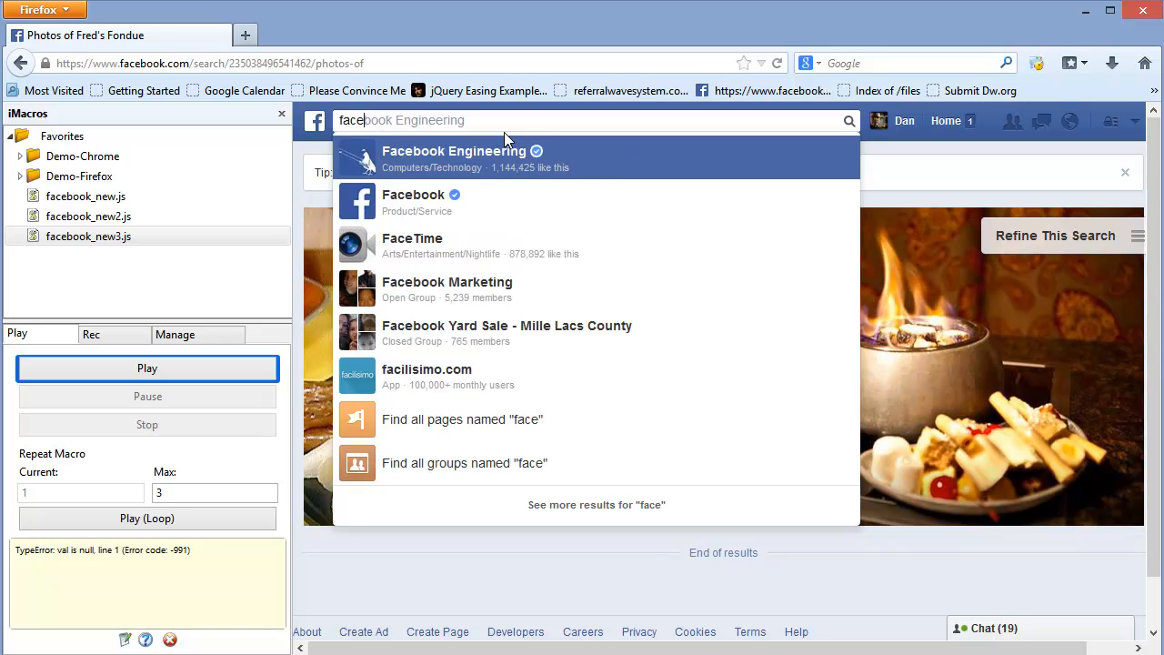
{"action": "type", "text": "book"}
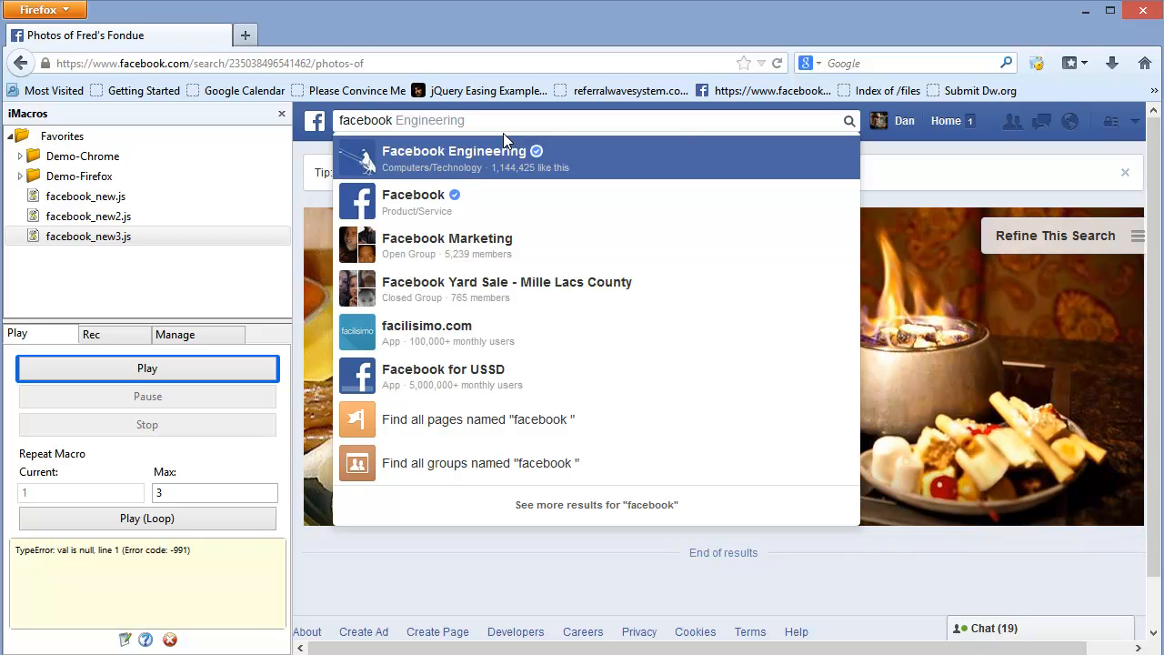
{"action": "type", "text": " mar"}
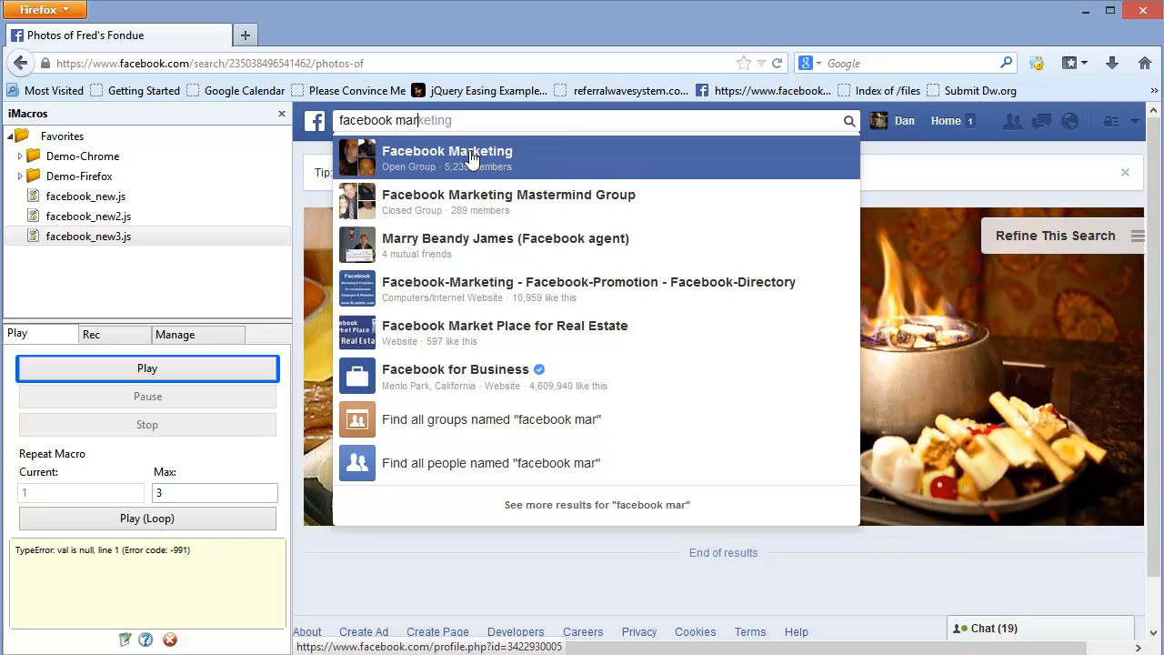
{"action": "left_click", "coordinate": [472, 159]}
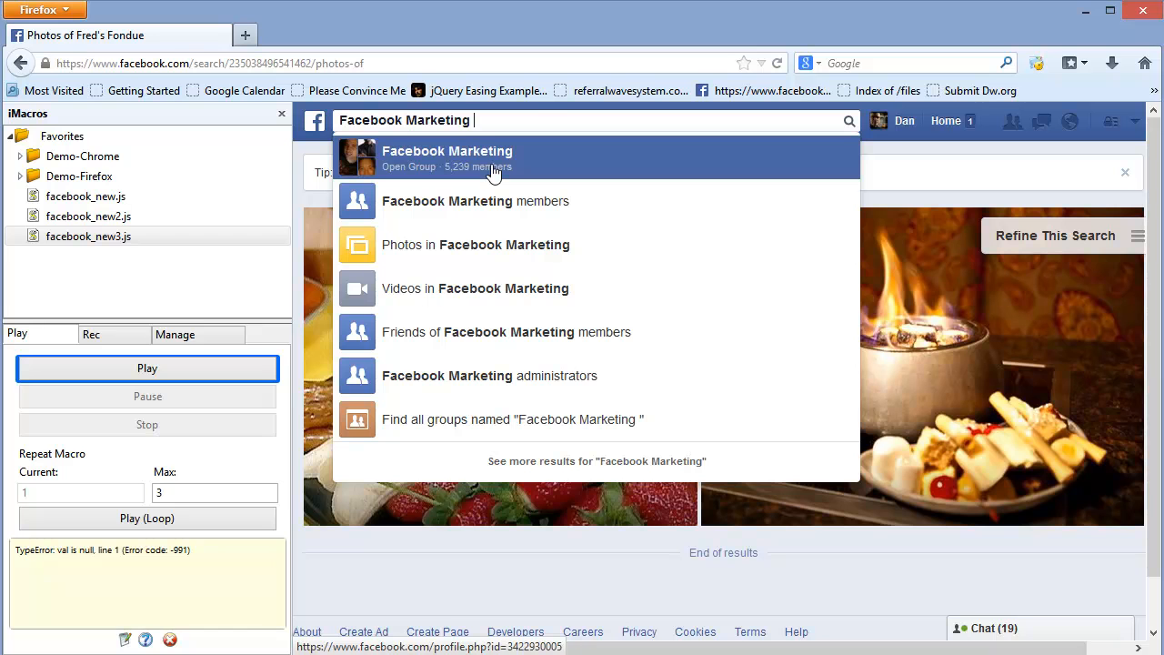
{"action": "type", "text": "members em"}
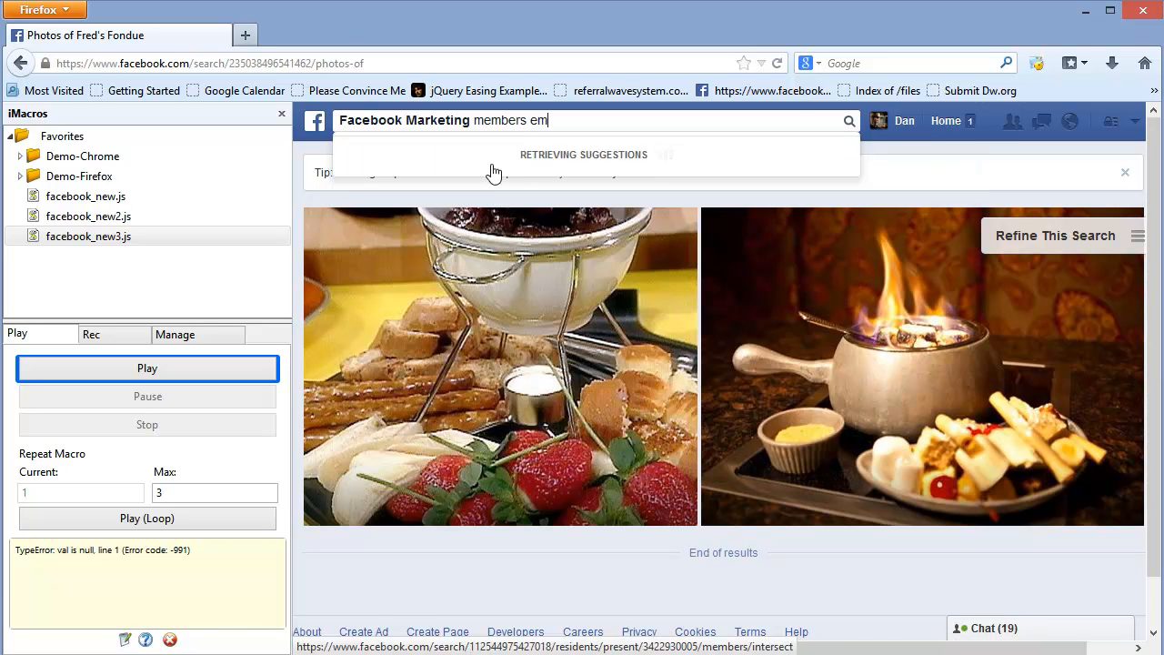
{"action": "key", "text": "BackSpace"}
{"action": "key", "text": "BackSpace"}
{"action": "key", "text": "BackSpace"}
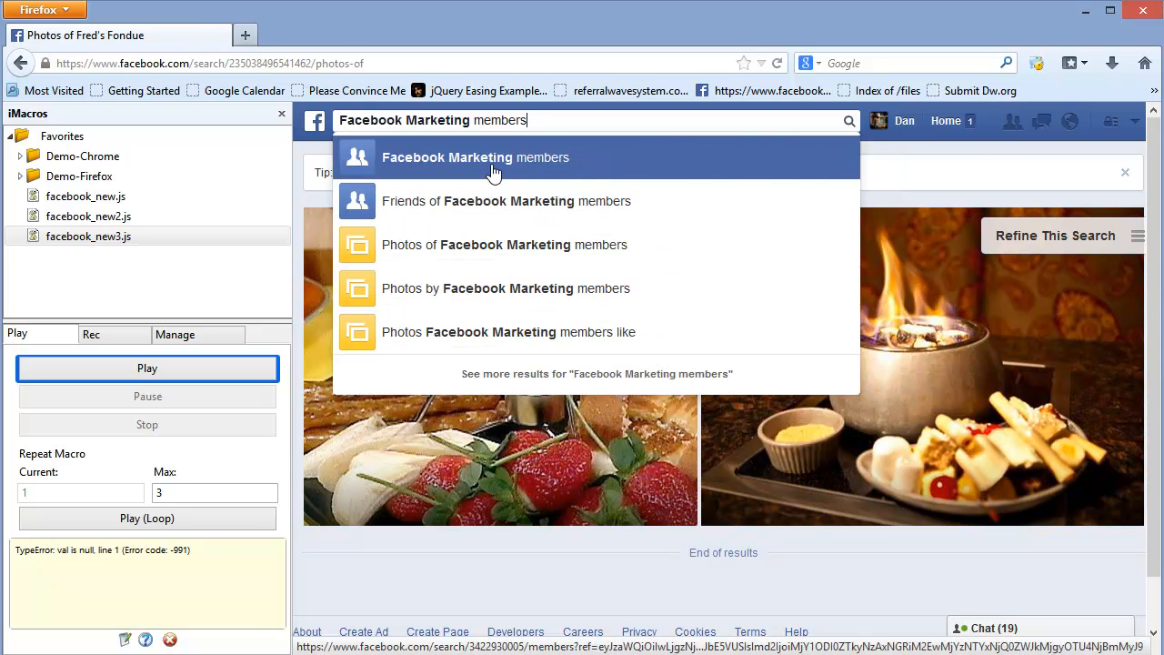
{"action": "left_click", "coordinate": [494, 165]}
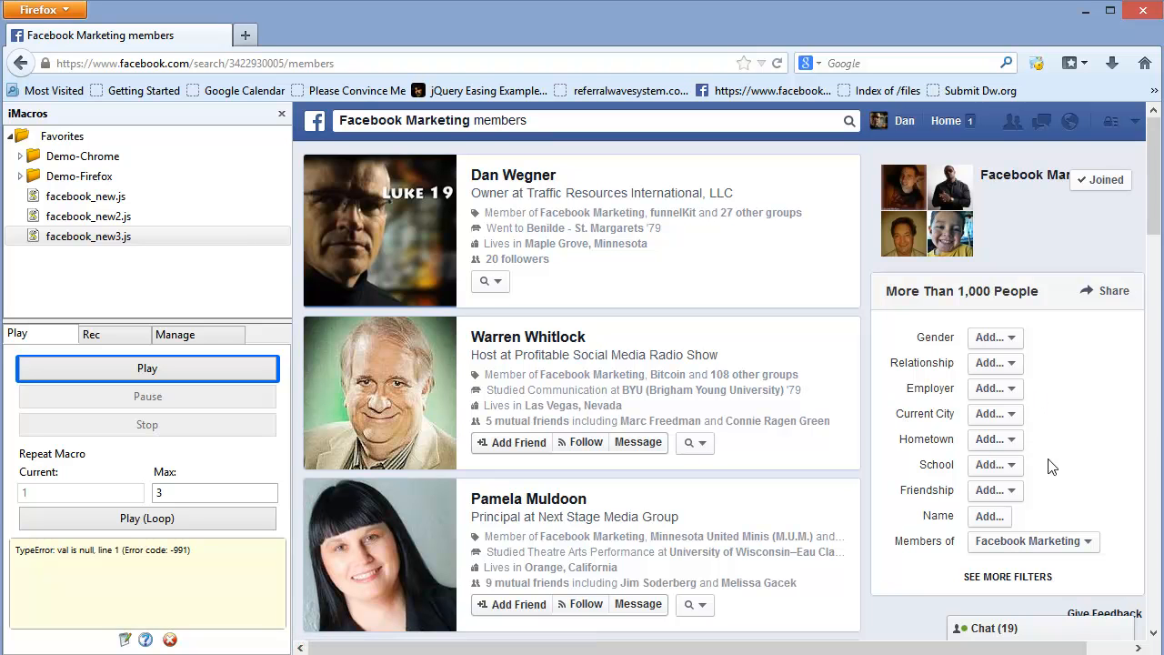
- Filter the group members by current city to those living in the United States
{"action": "left_click", "coordinate": [998, 414]}
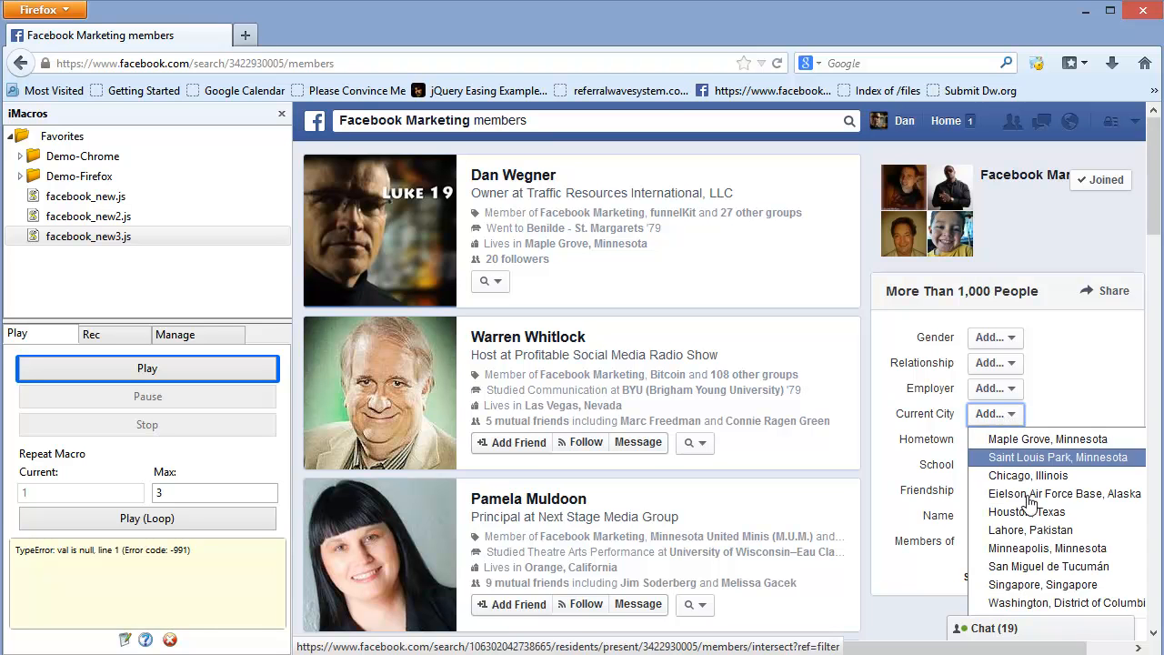
{"action": "scroll", "coordinate": [1046, 473], "scroll_direction": "down", "scroll_amount": 3}
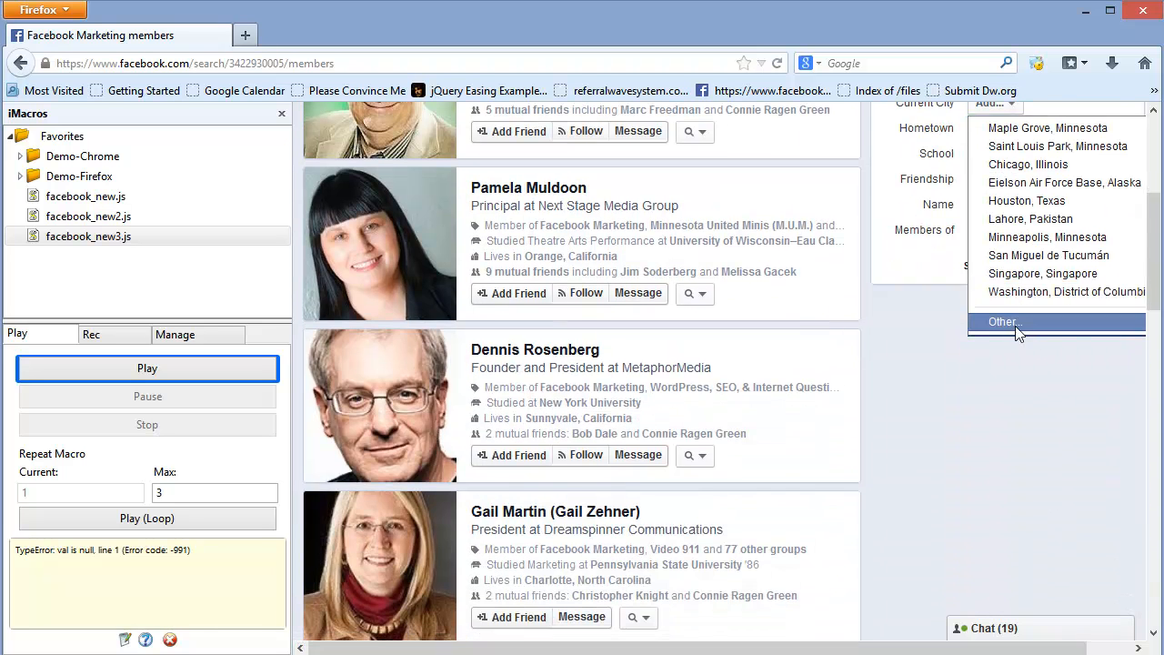
{"action": "left_click", "coordinate": [1011, 325]}
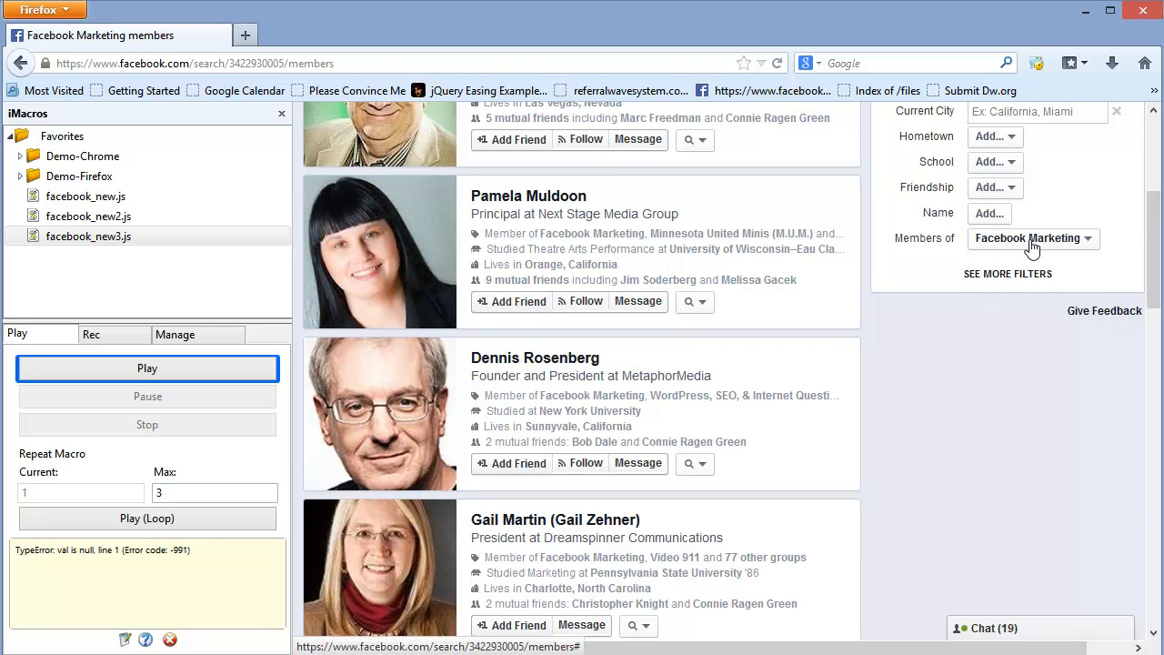
{"action": "type", "text": "U"}
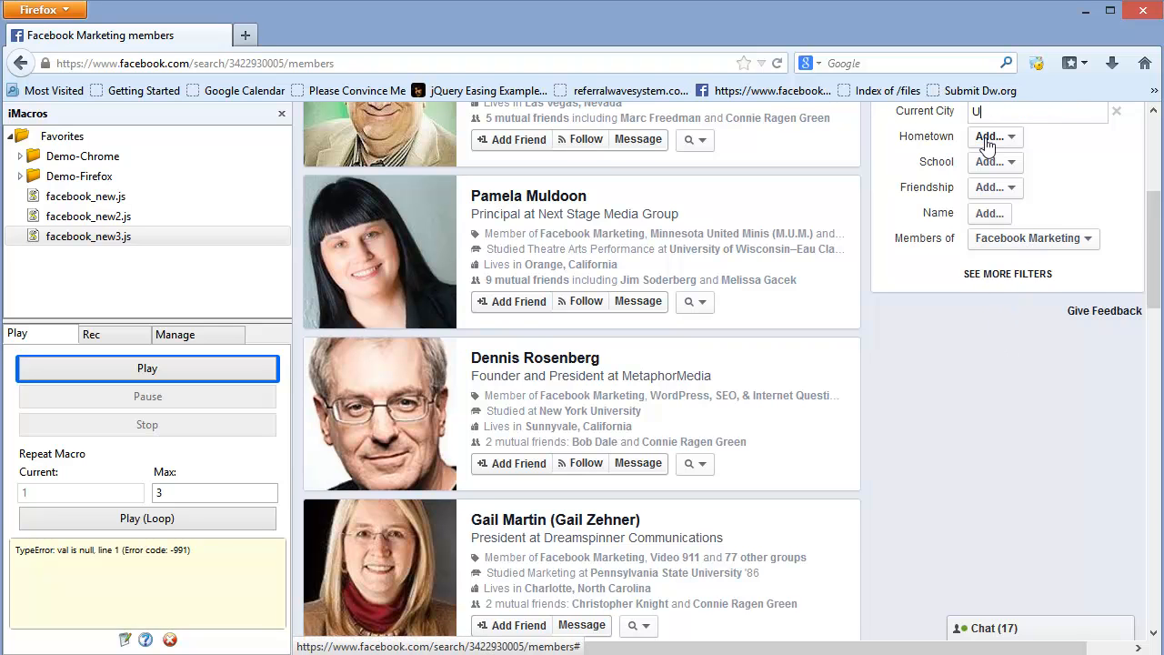
{"action": "type", "text": "n"}
{"action": "left_click", "coordinate": [1006, 143]}
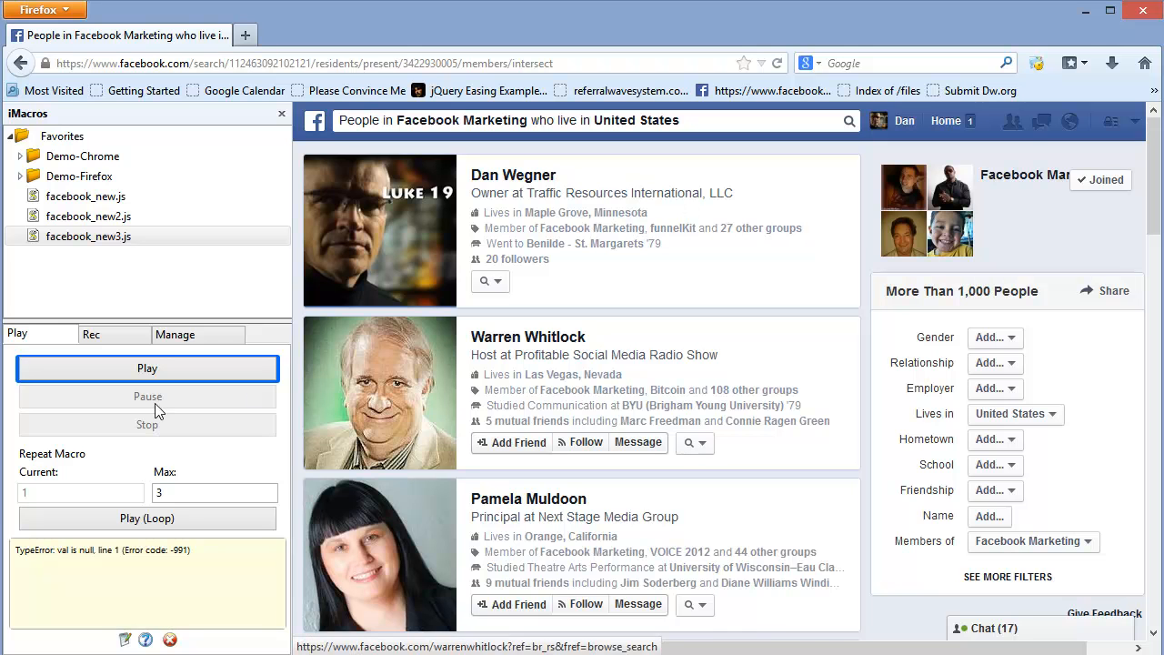
- Run the facebook_new3.js macro with a limit of 10000 results and 0 seconds between results
{"action": "left_click", "coordinate": [89, 249]}
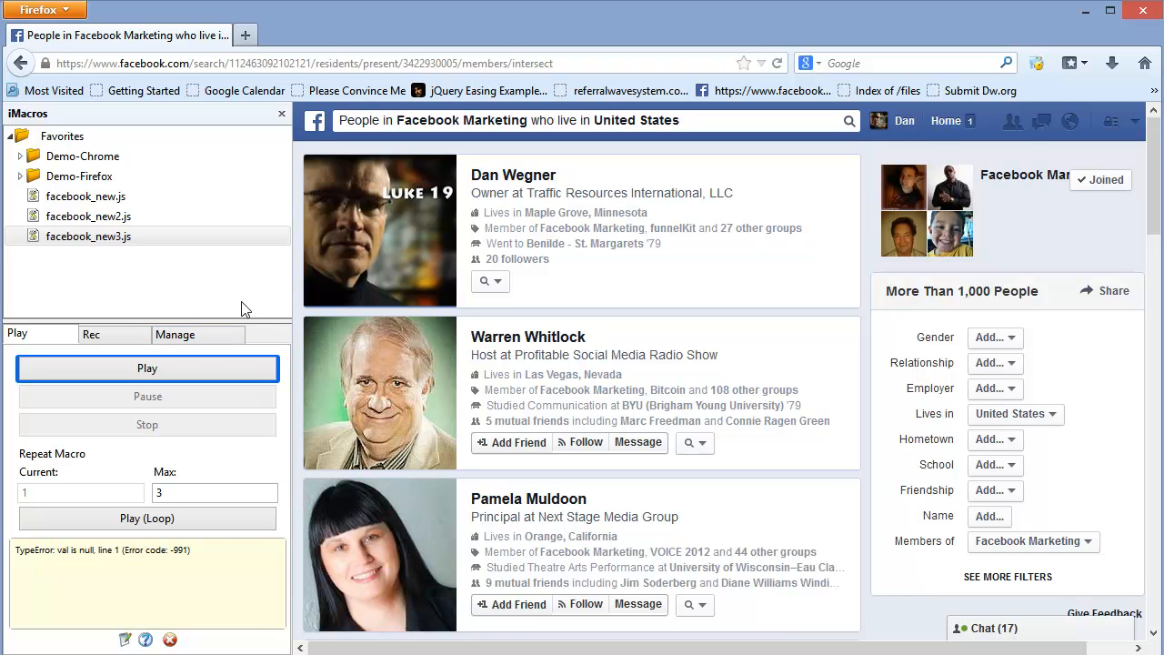
{"action": "left_click", "coordinate": [146, 372]}
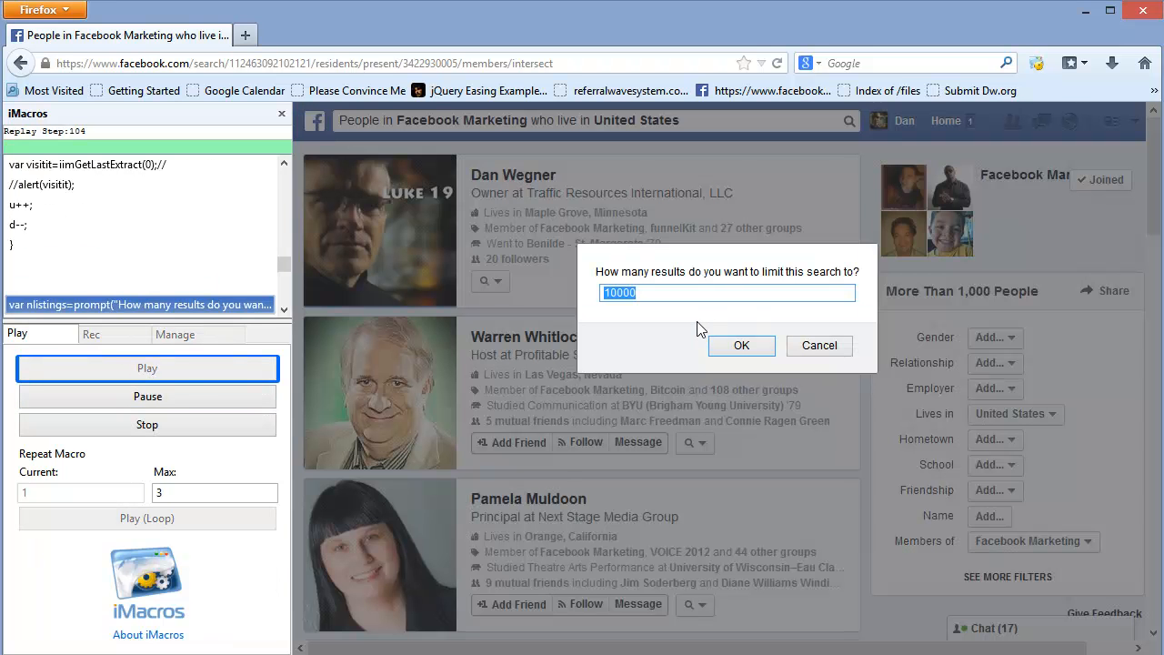
{"action": "left_click", "coordinate": [741, 348]}
{"action": "left_click", "coordinate": [622, 295]}
{"action": "left_click_drag", "start_coordinate": [671, 295], "coordinate": [615, 295]}
{"action": "type", "text": "0"}
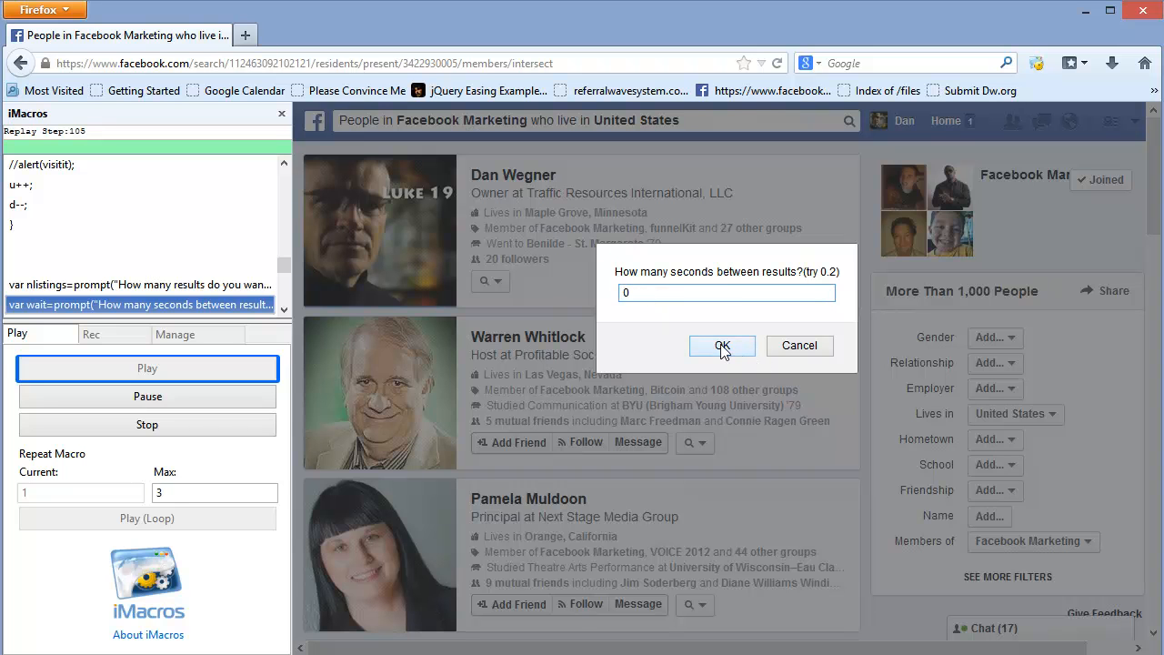
{"action": "left_click", "coordinate": [722, 350]}
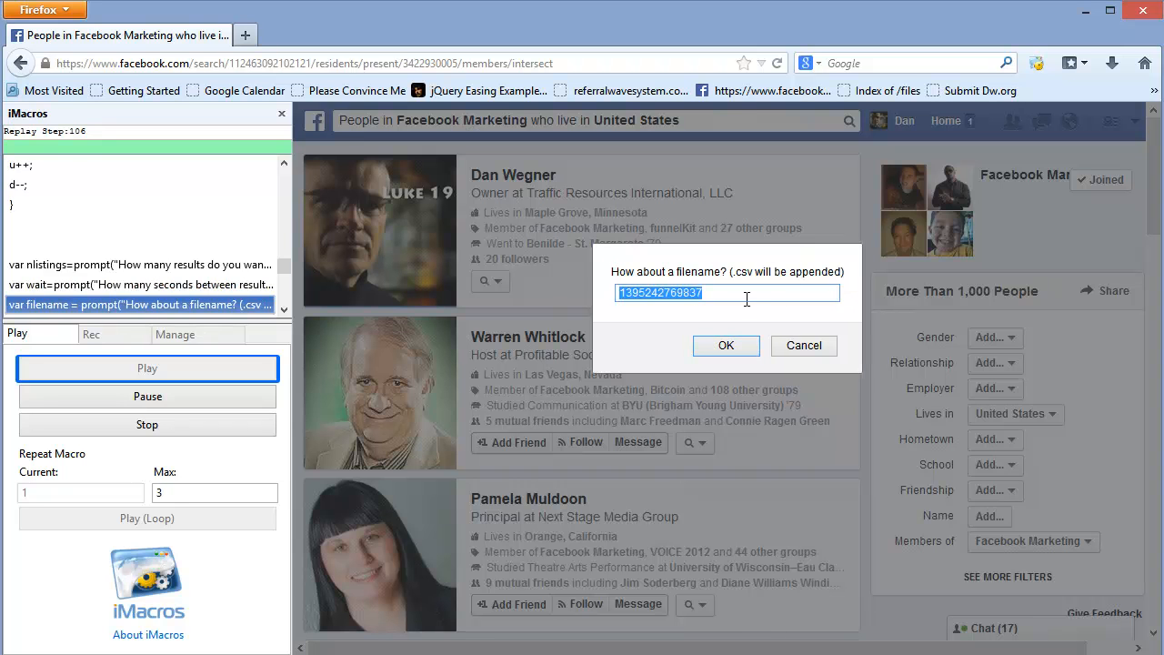
- Name the macro's output file fbmarketing and start extracting the users
{"action": "type", "text": "fbmarketing"}
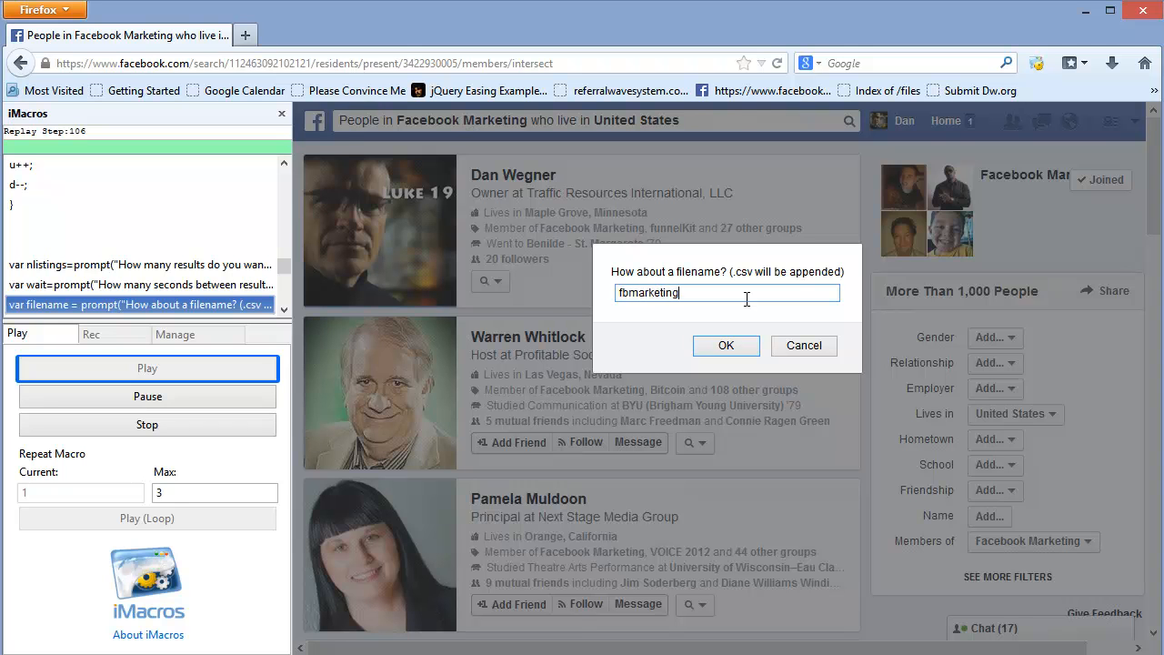
{"action": "left_click", "coordinate": [726, 349]}
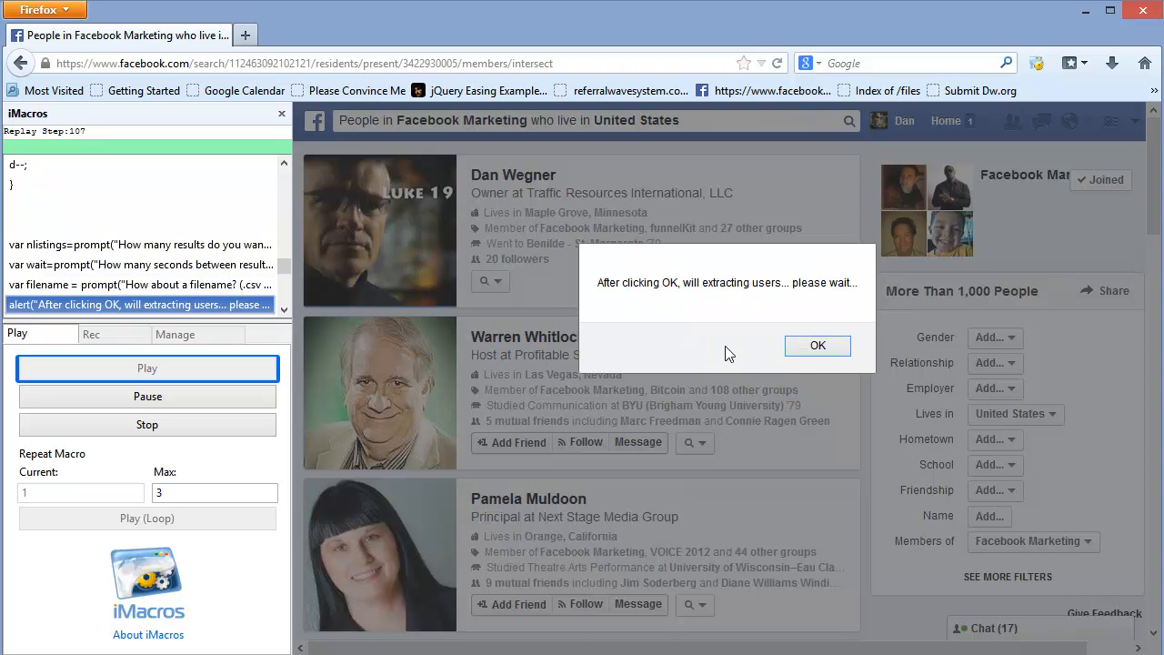
{"action": "left_click", "coordinate": [810, 347]}
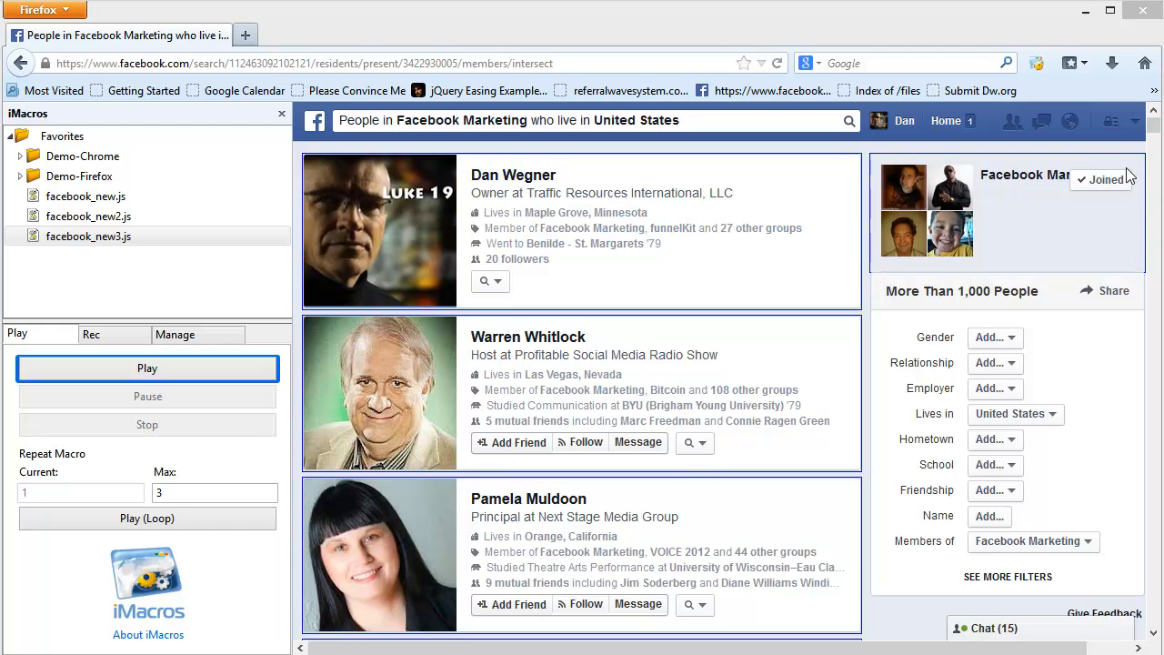
- Check the loaded results to their end and locate fbmarketing.csv in the iMacros Downloads folder under Documents in File Explorer
{"action": "left_click_drag", "start_coordinate": [1152, 132], "coordinate": [1159, 651]}
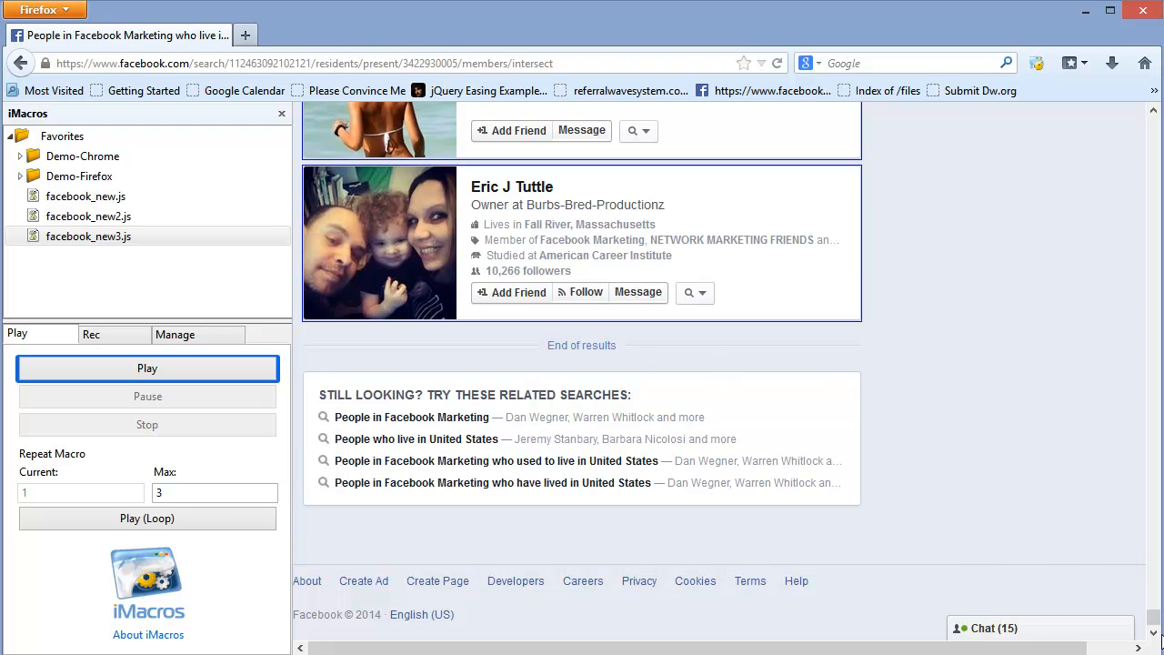
{"action": "left_click_drag", "start_coordinate": [1155, 624], "coordinate": [1153, 118]}
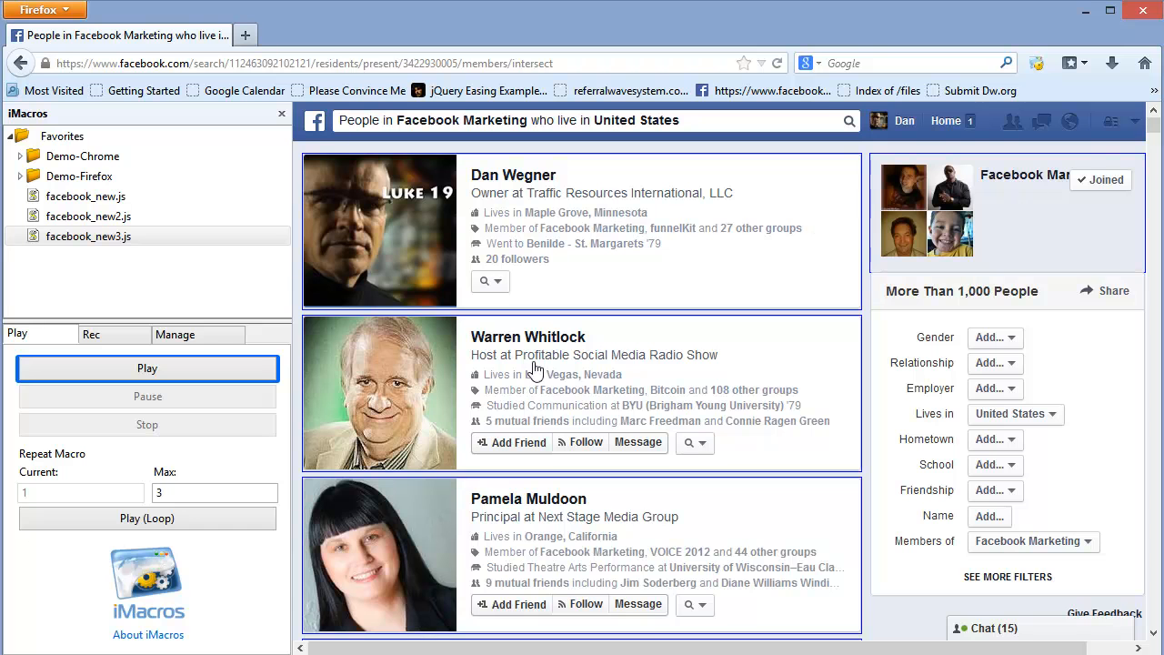
{"action": "left_click", "coordinate": [496, 653]}
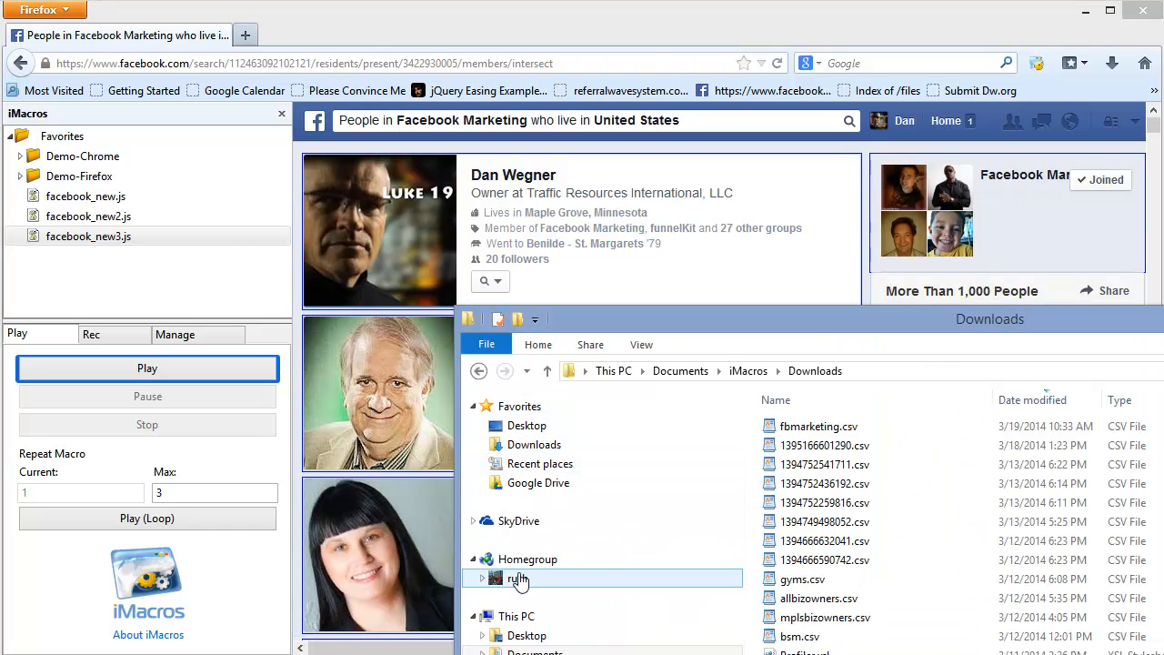
{"action": "left_click", "coordinate": [535, 652]}
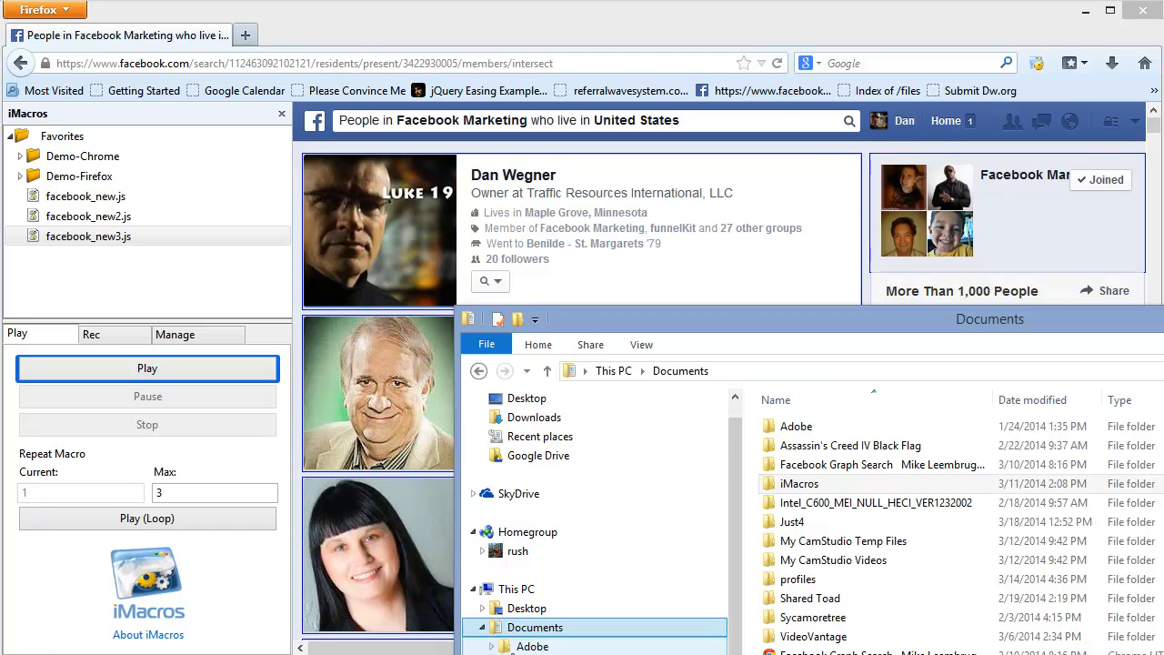
{"action": "double_click", "coordinate": [797, 481]}
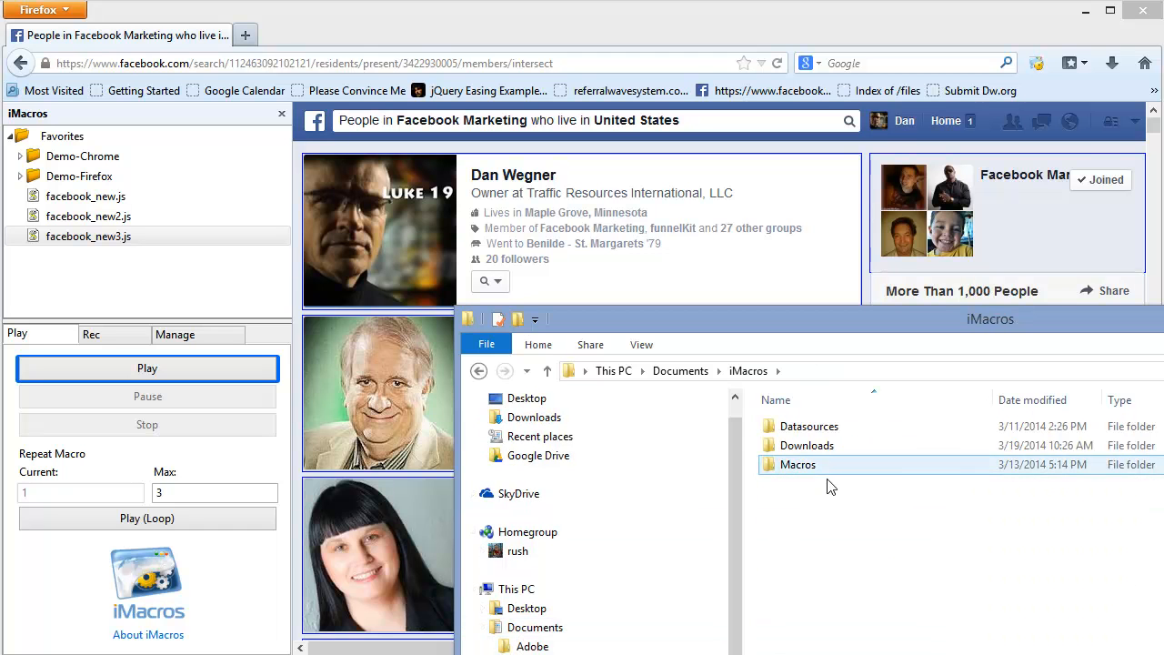
{"action": "double_click", "coordinate": [824, 446]}
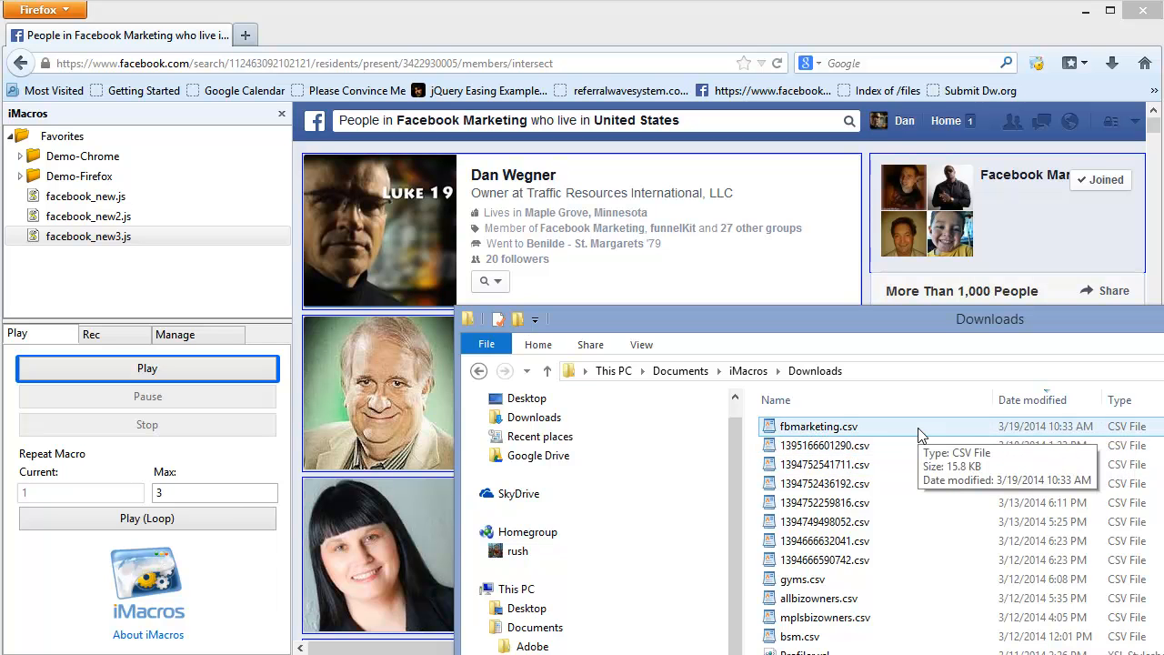
{"action": "left_click_drag", "start_coordinate": [826, 321], "coordinate": [475, 44]}
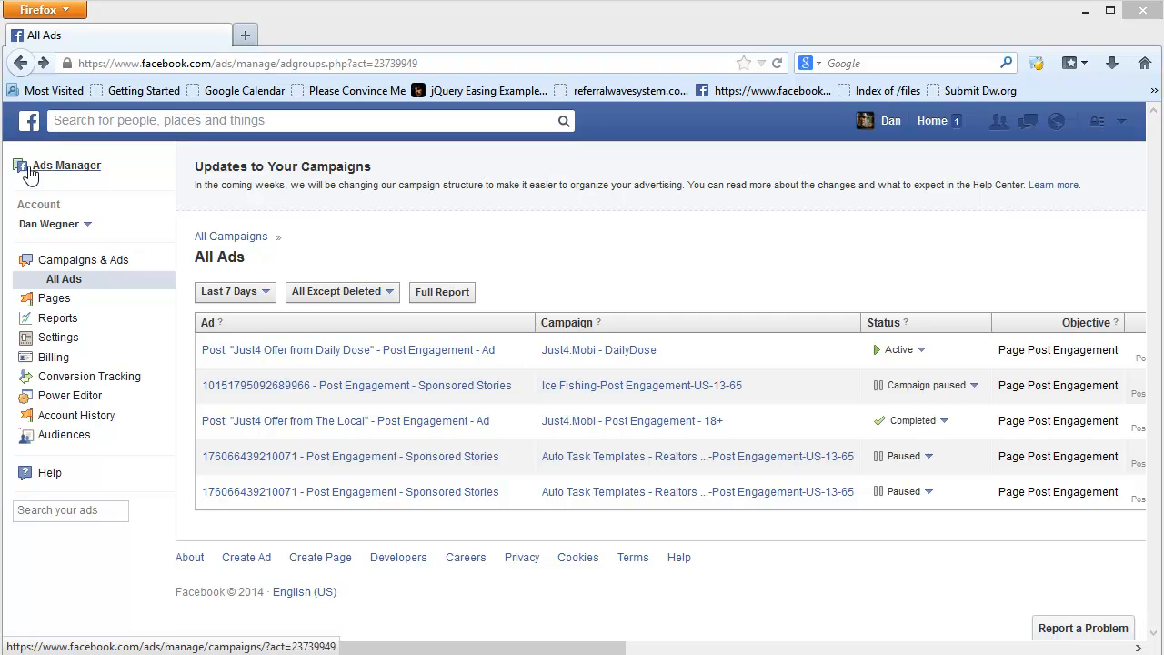
- Create a Page Post Engagement ad for the Auto Task Templates for Highrise page with the AutoTask.me Sends Email post
{"action": "left_click", "coordinate": [244, 558]}
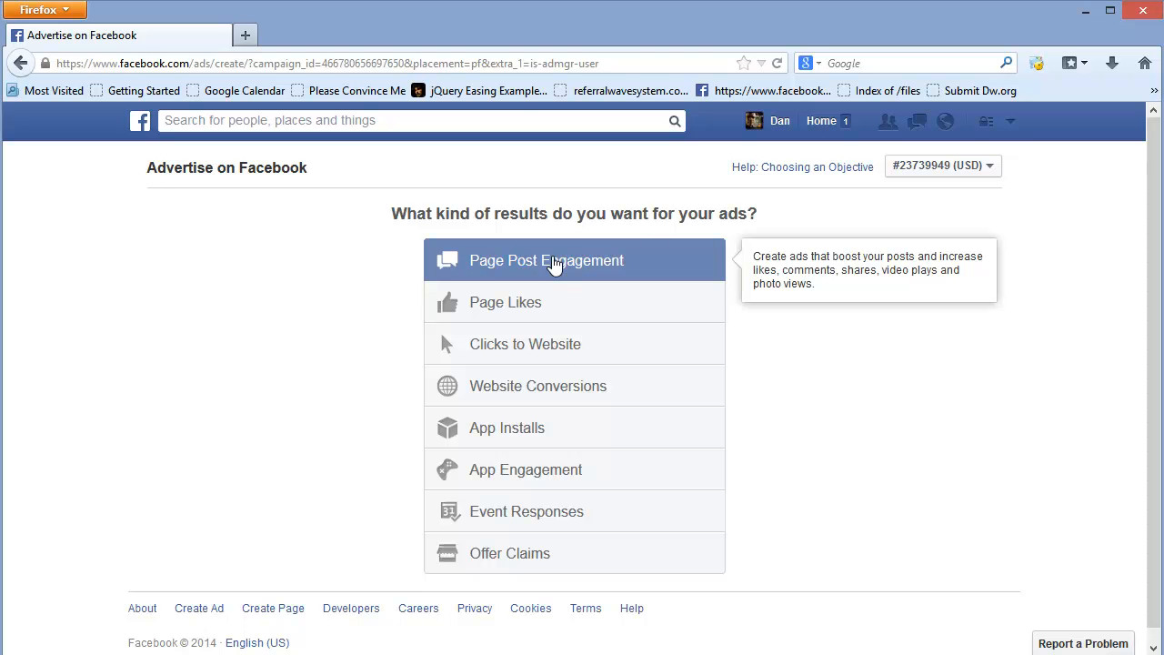
{"action": "left_click", "coordinate": [554, 264]}
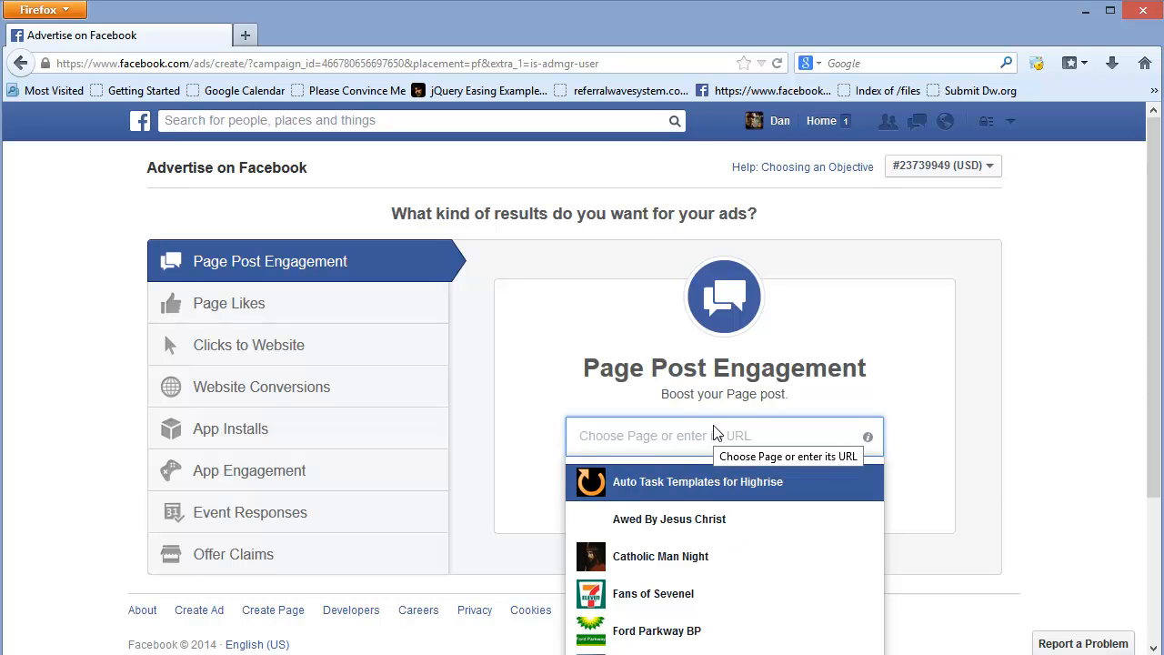
{"action": "left_click", "coordinate": [682, 469]}
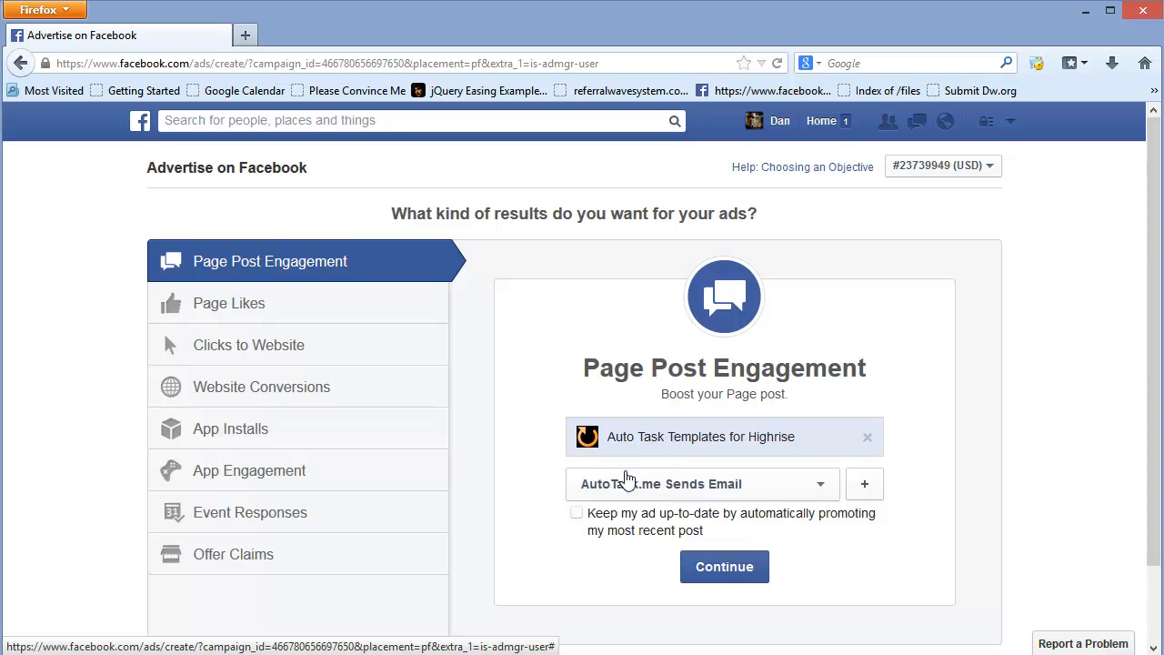
{"action": "left_click", "coordinate": [719, 560]}
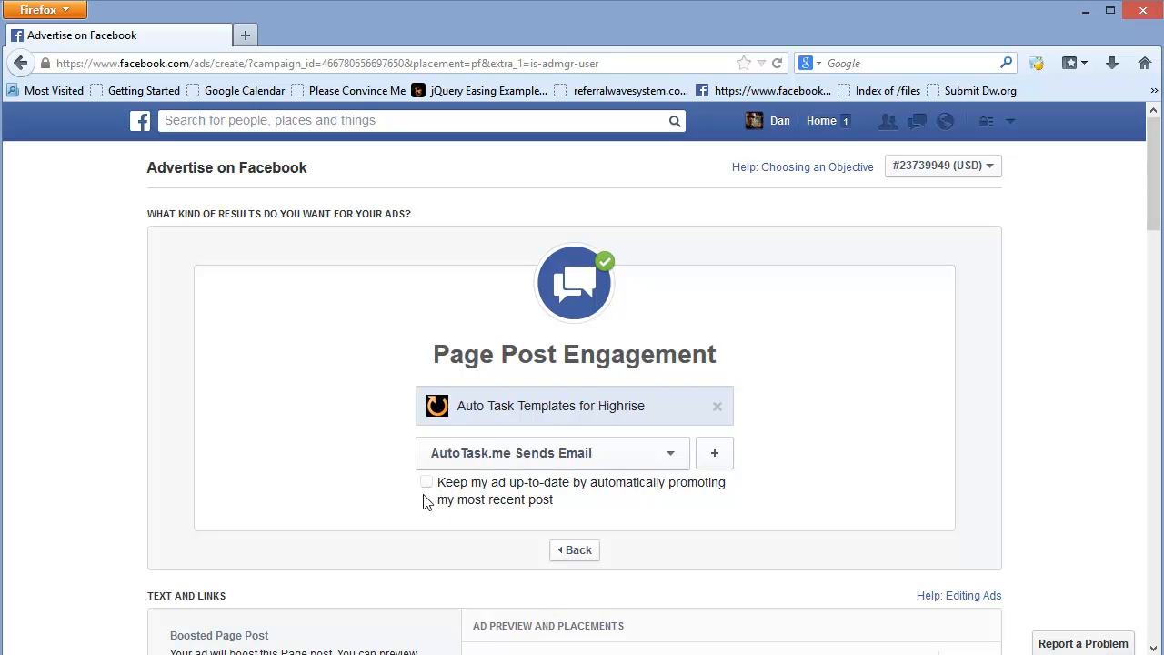
- Review the ad's preview and placements and the audience settings
{"action": "scroll", "coordinate": [887, 515], "scroll_direction": "down", "scroll_amount": 3}
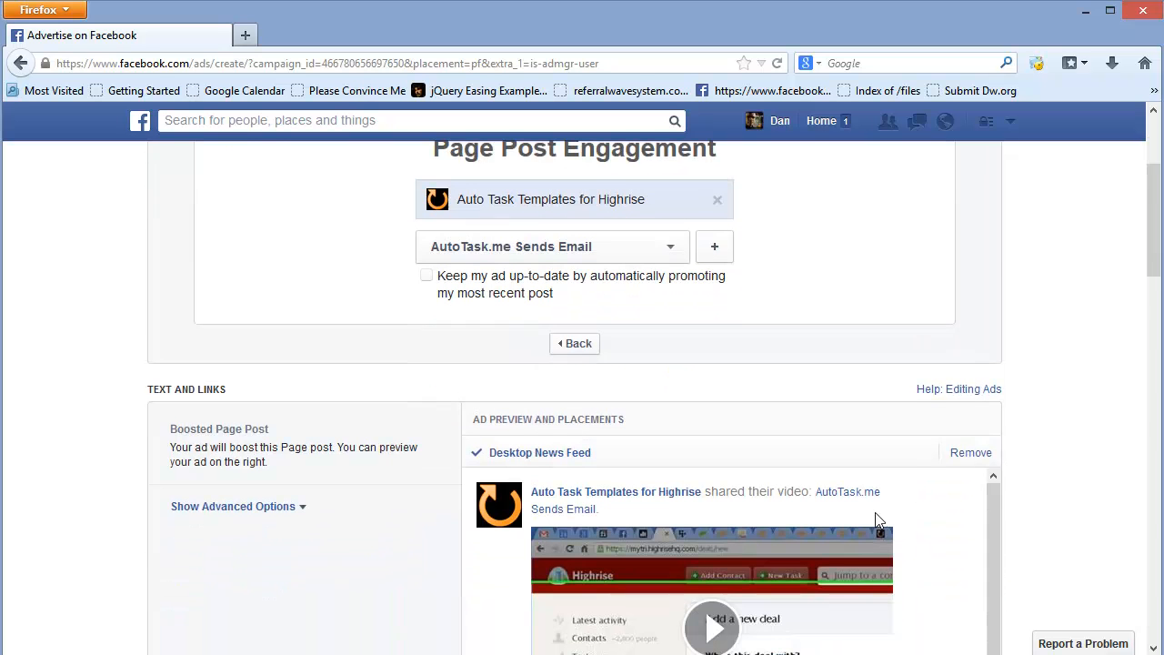
{"action": "scroll", "coordinate": [872, 509], "scroll_direction": "down", "scroll_amount": 1}
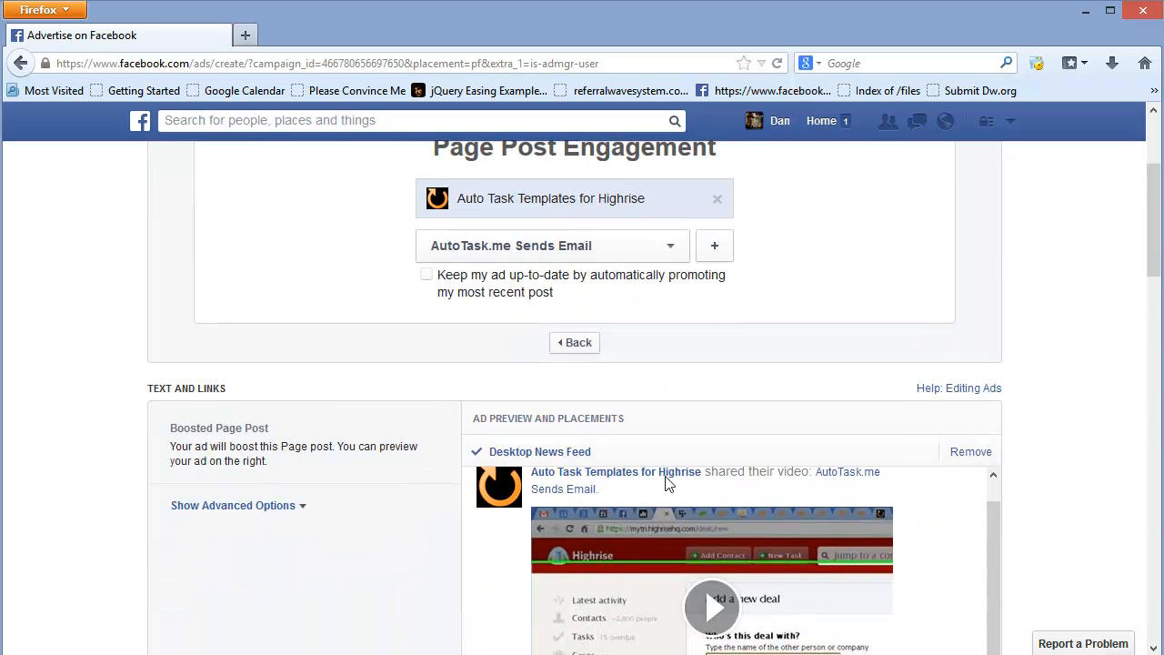
{"action": "scroll", "coordinate": [649, 476], "scroll_direction": "down", "scroll_amount": 3}
{"action": "scroll", "coordinate": [333, 468], "scroll_direction": "down", "scroll_amount": 2}
{"action": "scroll", "coordinate": [949, 409], "scroll_direction": "up", "scroll_amount": 1}
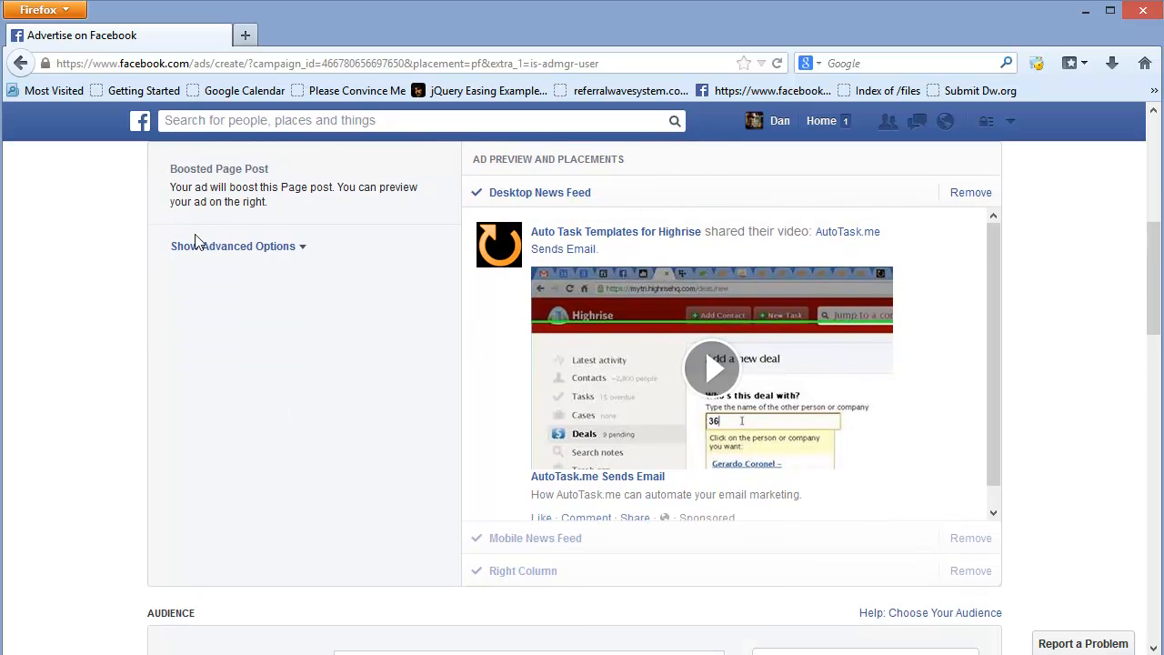
{"action": "scroll", "coordinate": [278, 314], "scroll_direction": "down", "scroll_amount": 4}
{"action": "scroll", "coordinate": [304, 311], "scroll_direction": "up", "scroll_amount": 1}
{"action": "scroll", "coordinate": [304, 311], "scroll_direction": "up", "scroll_amount": 3}
{"action": "scroll", "coordinate": [406, 428], "scroll_direction": "down", "scroll_amount": 6}
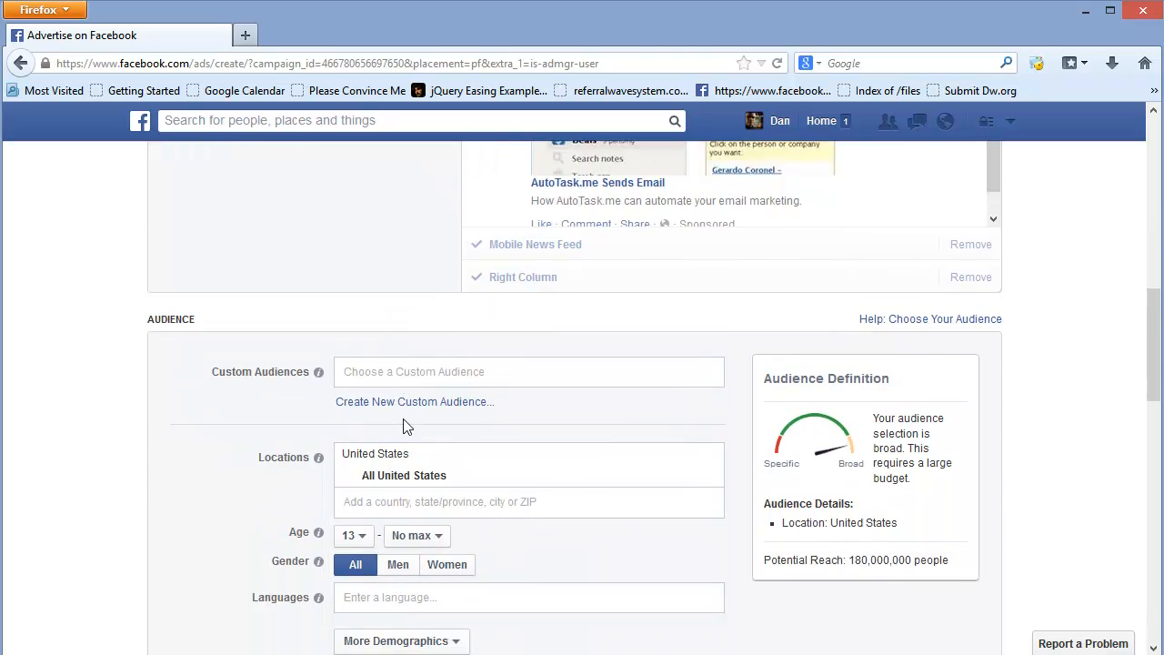
- Start a data file custom audience named FB Marketing Members US with the description "see name" and User IDs as data type
{"action": "left_click", "coordinate": [397, 386]}
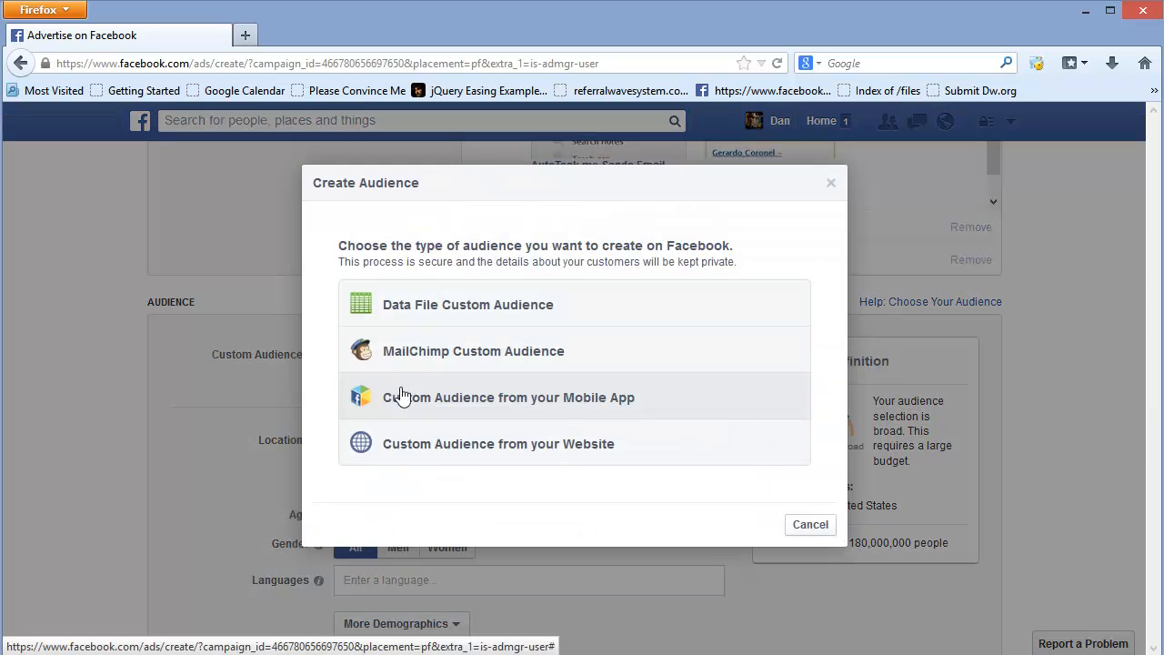
{"action": "left_click", "coordinate": [437, 311]}
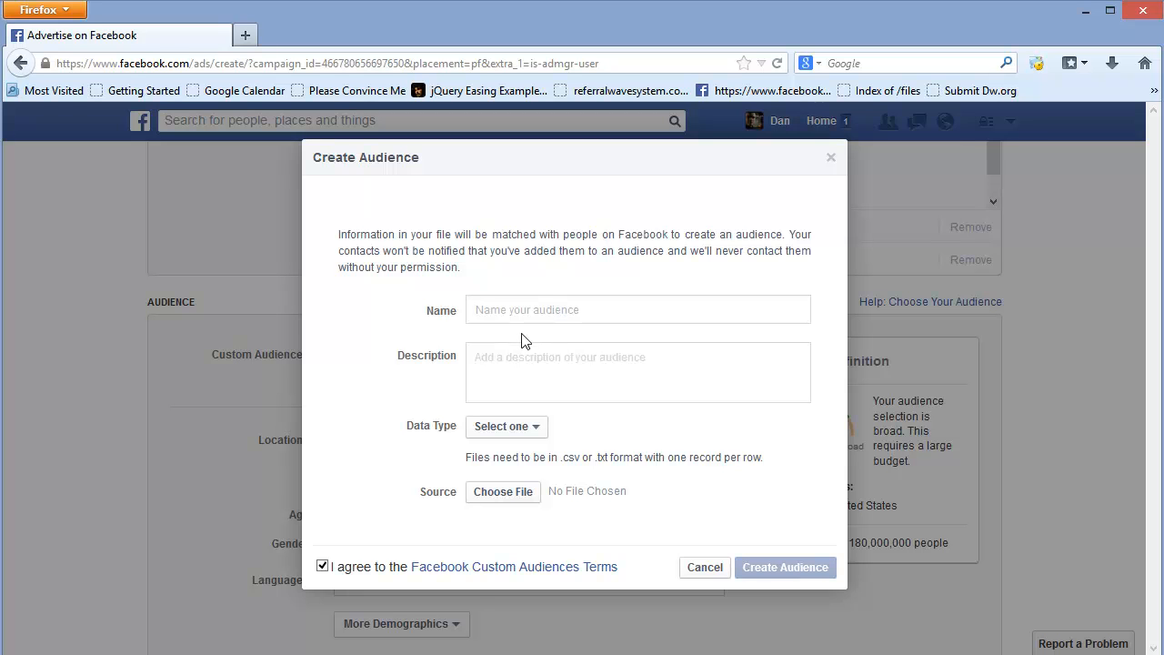
{"action": "type", "text": "FB Marketing Members US"}
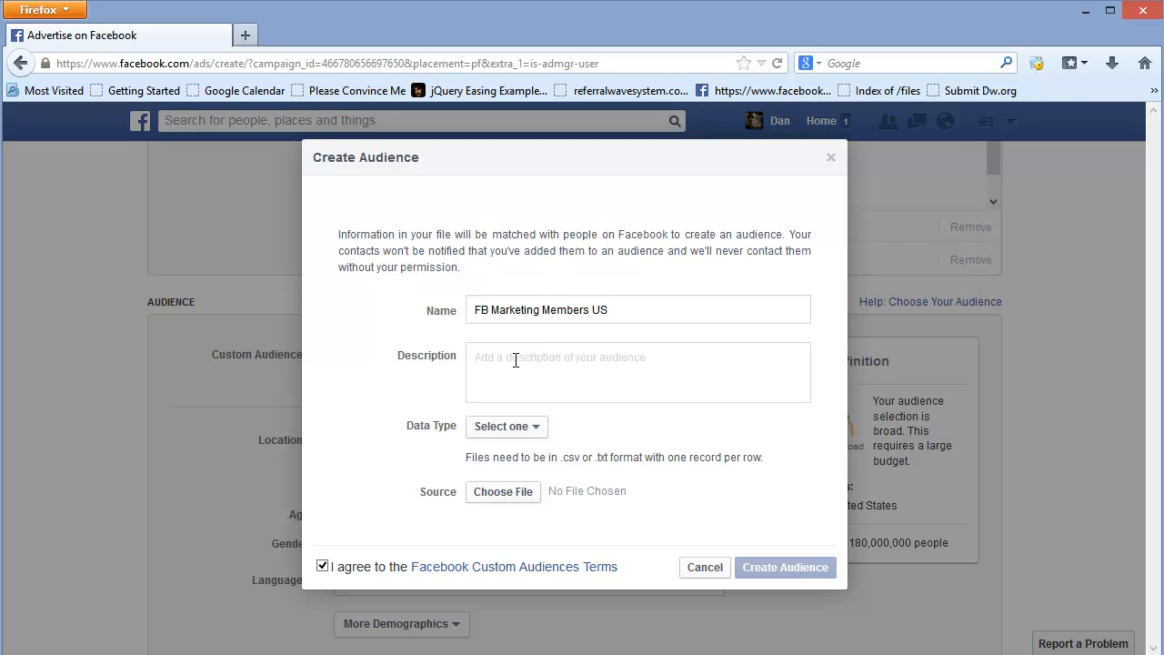
{"action": "type", "text": "see name"}
{"action": "left_click", "coordinate": [527, 427]}
{"action": "left_click", "coordinate": [531, 475]}
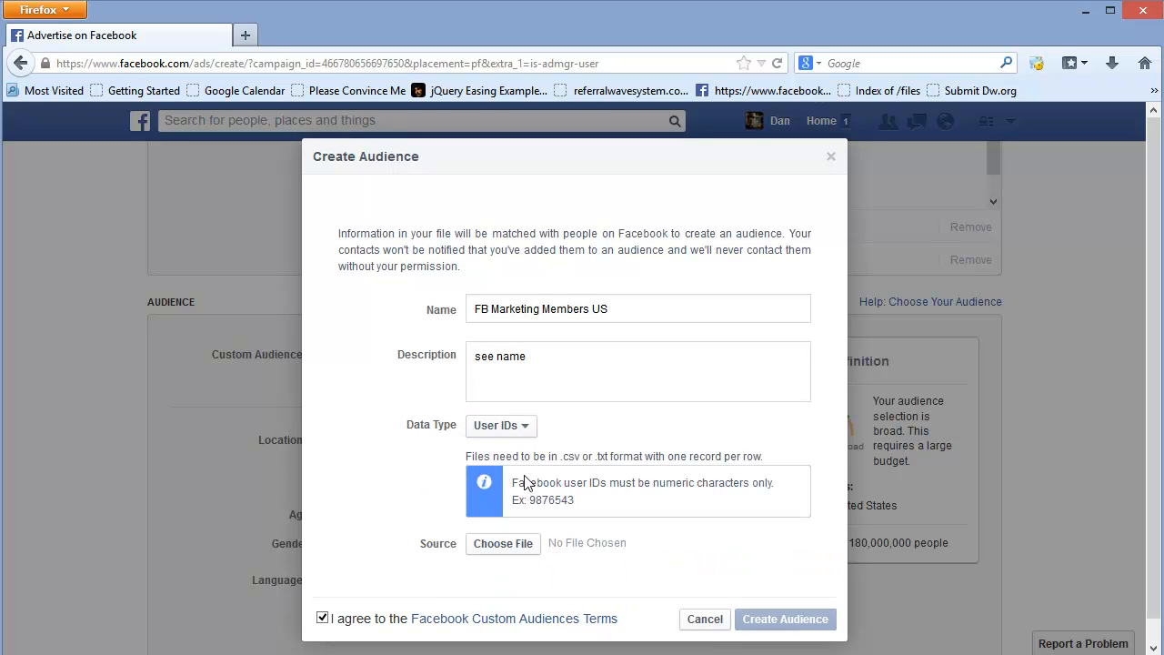
- Use fbmarketing.csv from the iMacros Downloads folder under Documents as the source and create the custom audience
{"action": "left_click", "coordinate": [498, 544]}
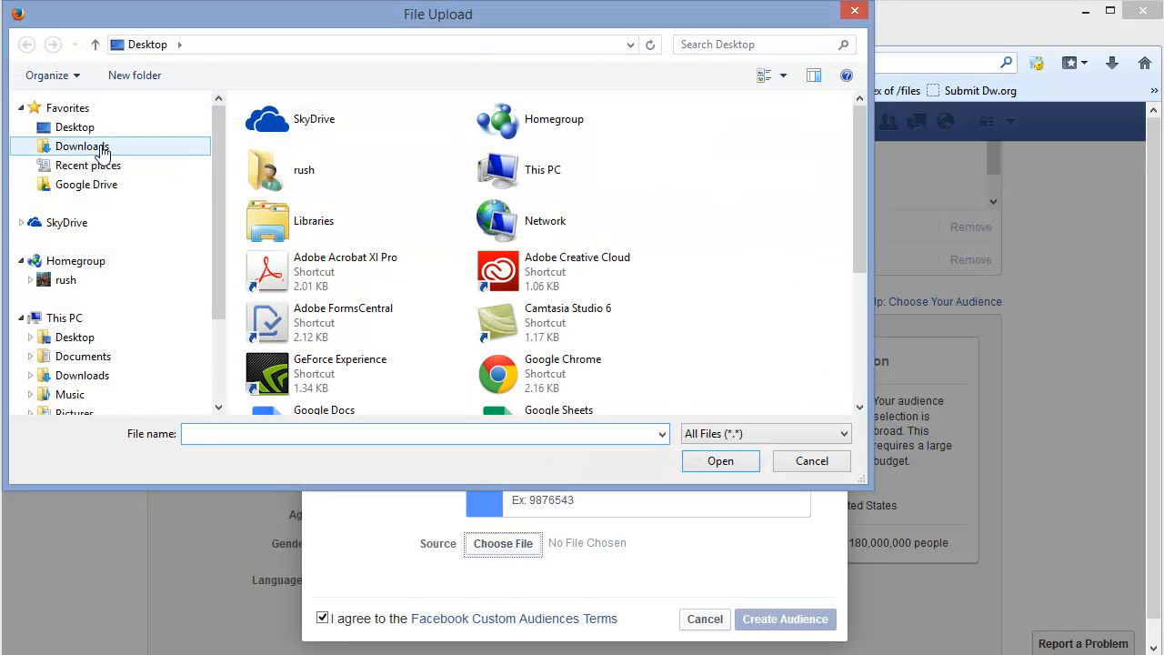
{"action": "left_click", "coordinate": [89, 359]}
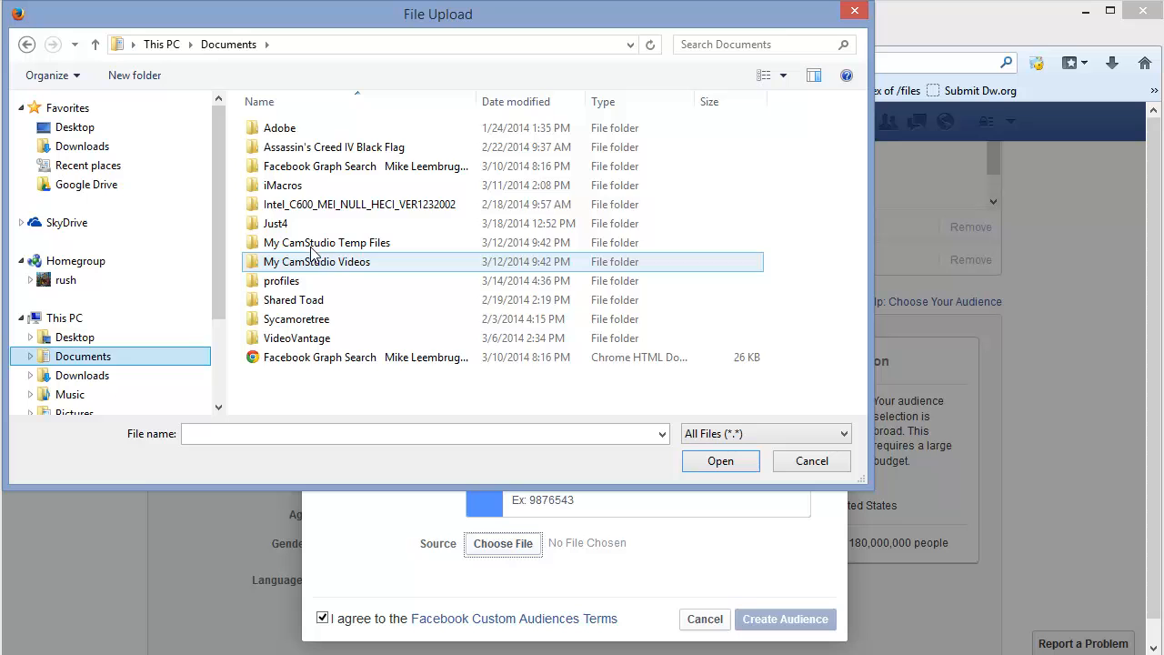
{"action": "double_click", "coordinate": [274, 187]}
{"action": "double_click", "coordinate": [286, 148]}
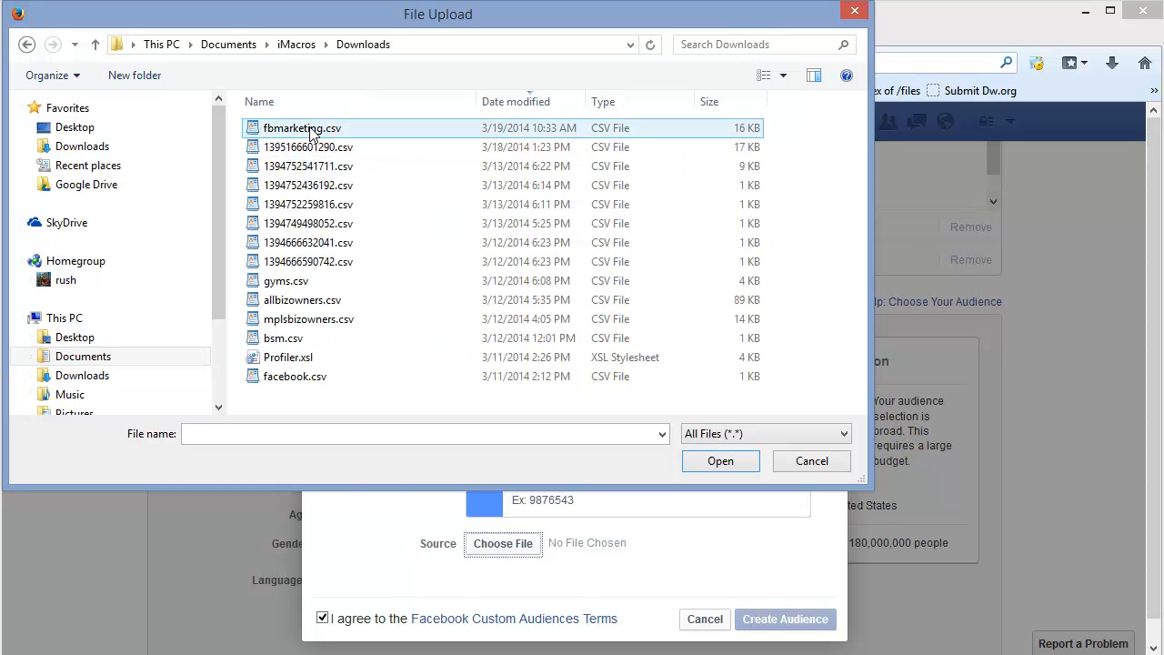
{"action": "left_click", "coordinate": [312, 133]}
{"action": "double_click", "coordinate": [312, 133]}
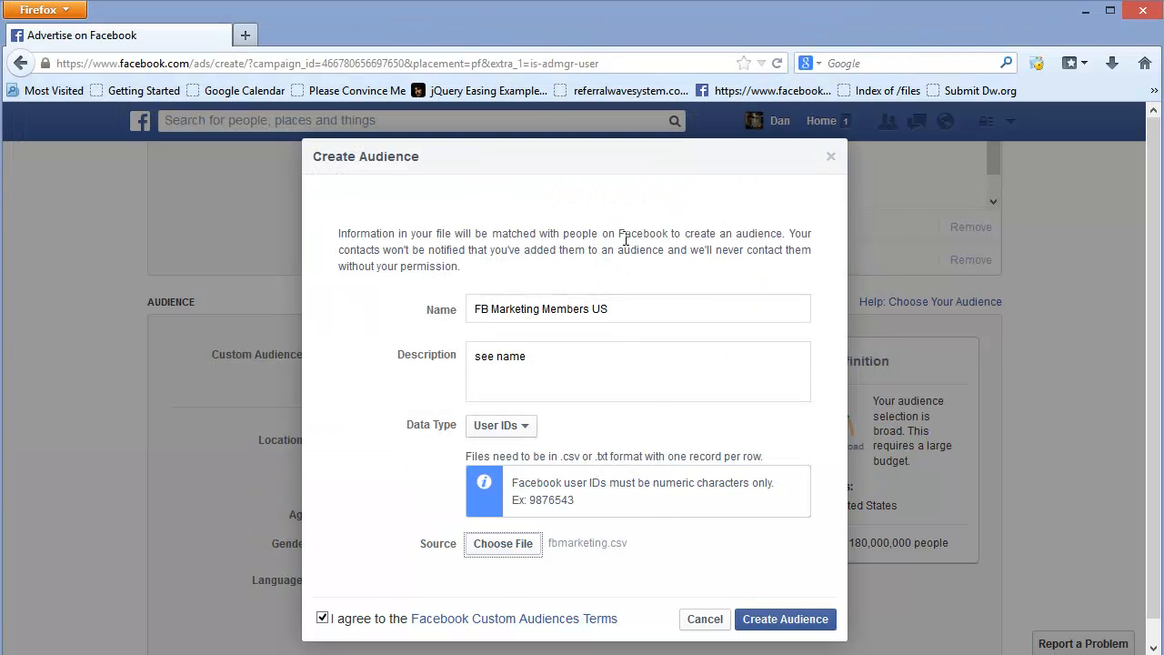
{"action": "left_click", "coordinate": [782, 623]}
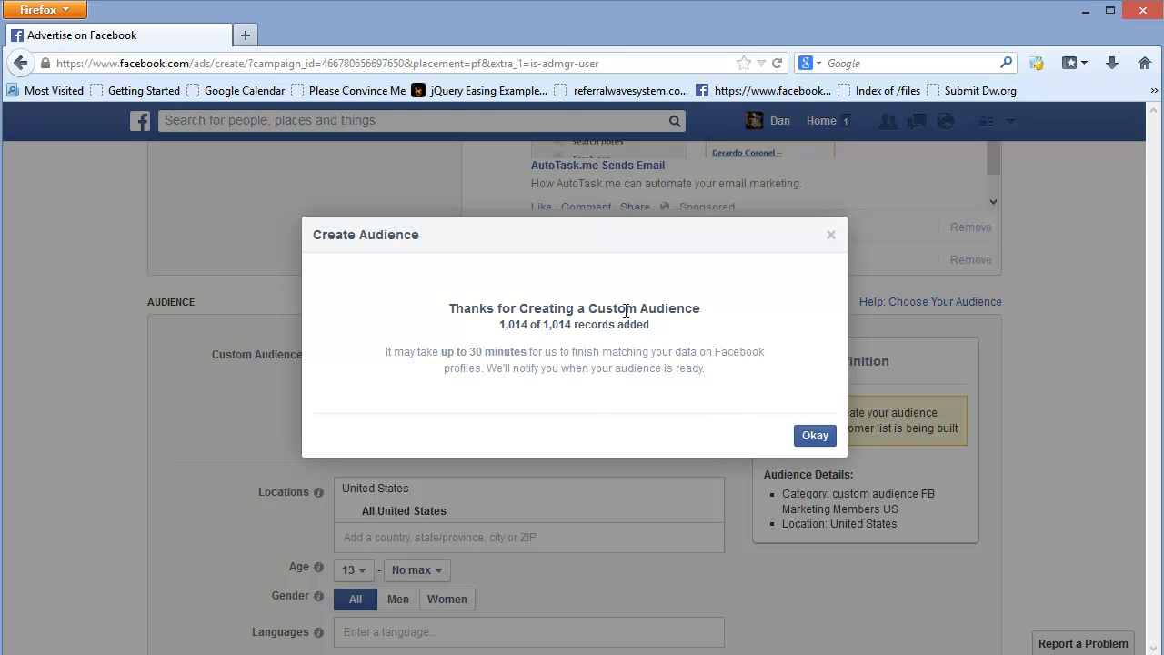
{"action": "left_click", "coordinate": [815, 436]}
{"action": "left_click", "coordinate": [812, 443]}
{"action": "left_click", "coordinate": [814, 441]}
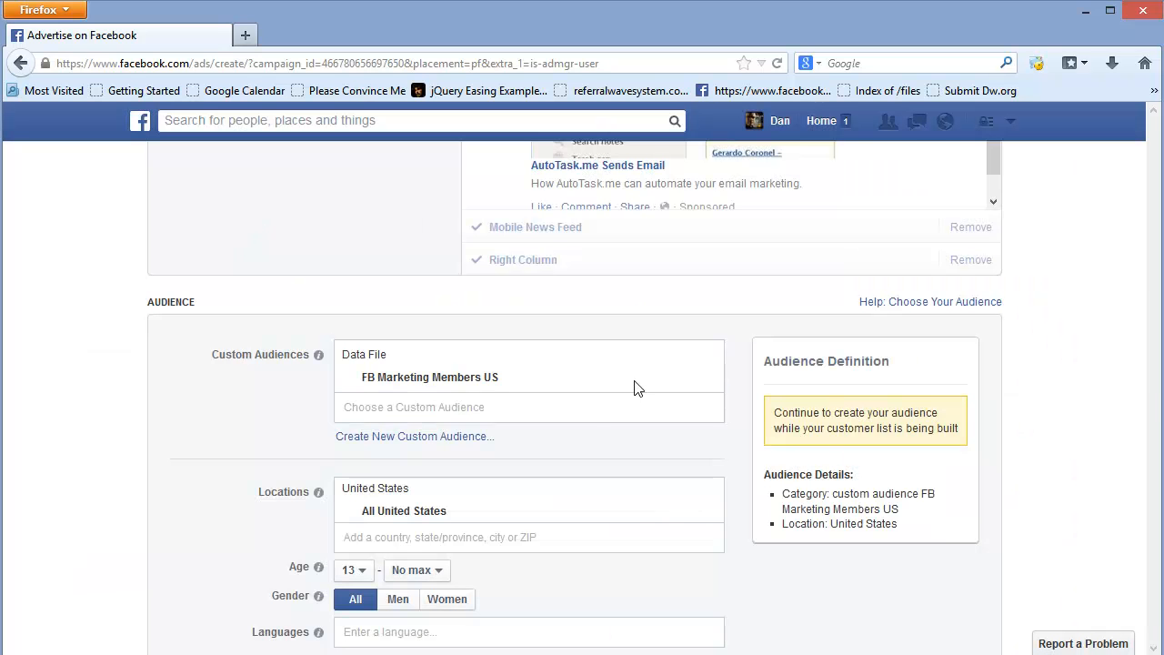
- Change the ad's bidding option to Bid for impressions
{"action": "scroll", "coordinate": [698, 468], "scroll_direction": "down", "scroll_amount": 2}
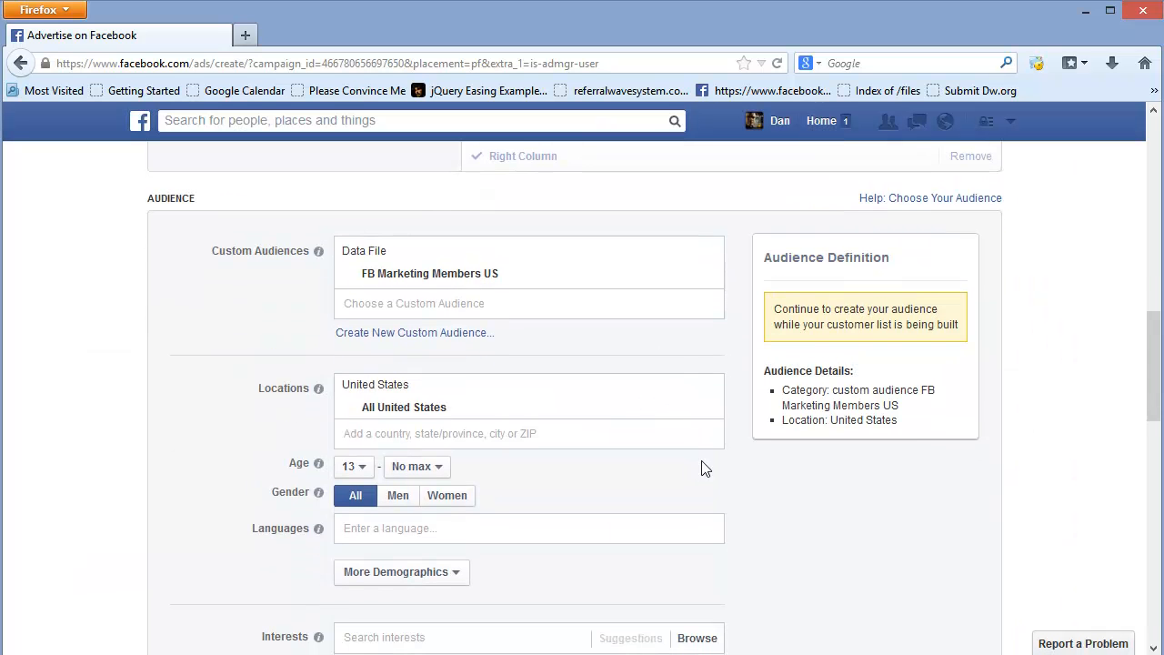
{"action": "scroll", "coordinate": [712, 461], "scroll_direction": "down", "scroll_amount": 3}
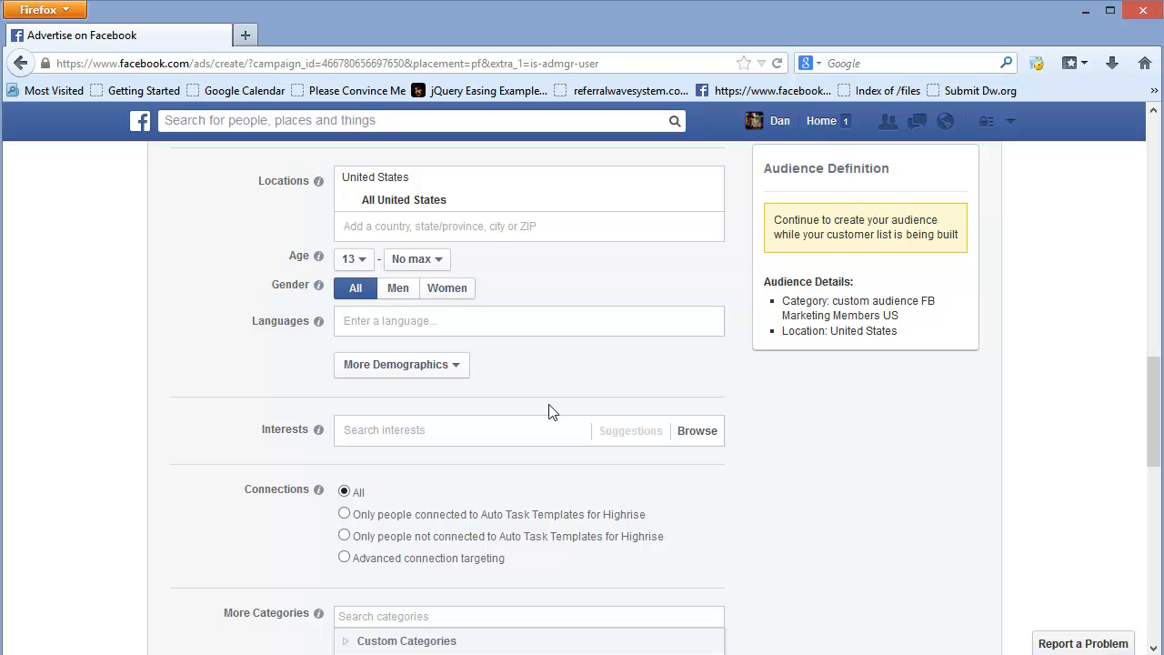
{"action": "scroll", "coordinate": [641, 432], "scroll_direction": "up", "scroll_amount": 3}
{"action": "scroll", "coordinate": [637, 421], "scroll_direction": "up", "scroll_amount": 5}
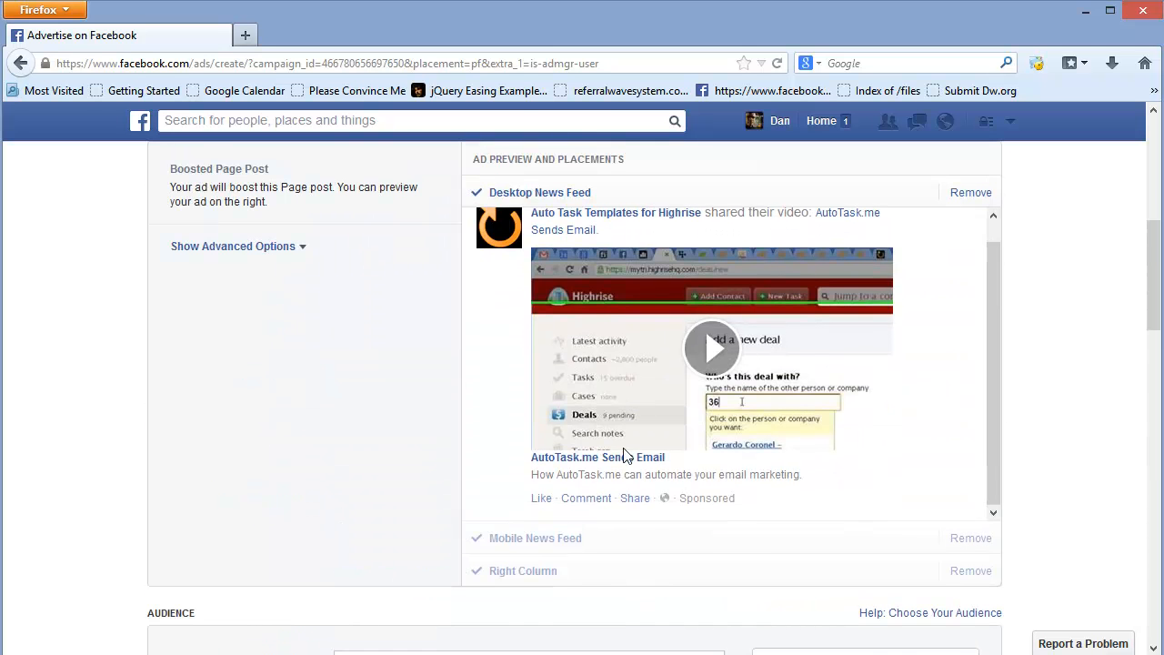
{"action": "scroll", "coordinate": [623, 469], "scroll_direction": "down", "scroll_amount": 6}
{"action": "scroll", "coordinate": [653, 496], "scroll_direction": "down", "scroll_amount": 4}
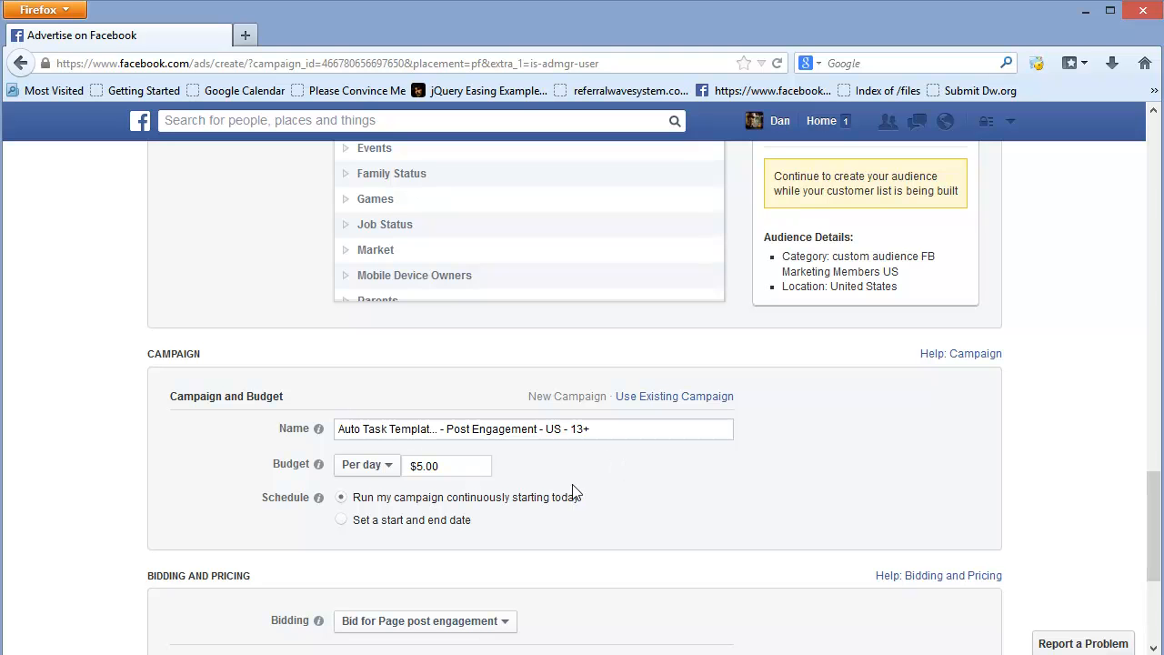
{"action": "scroll", "coordinate": [587, 474], "scroll_direction": "down", "scroll_amount": 3}
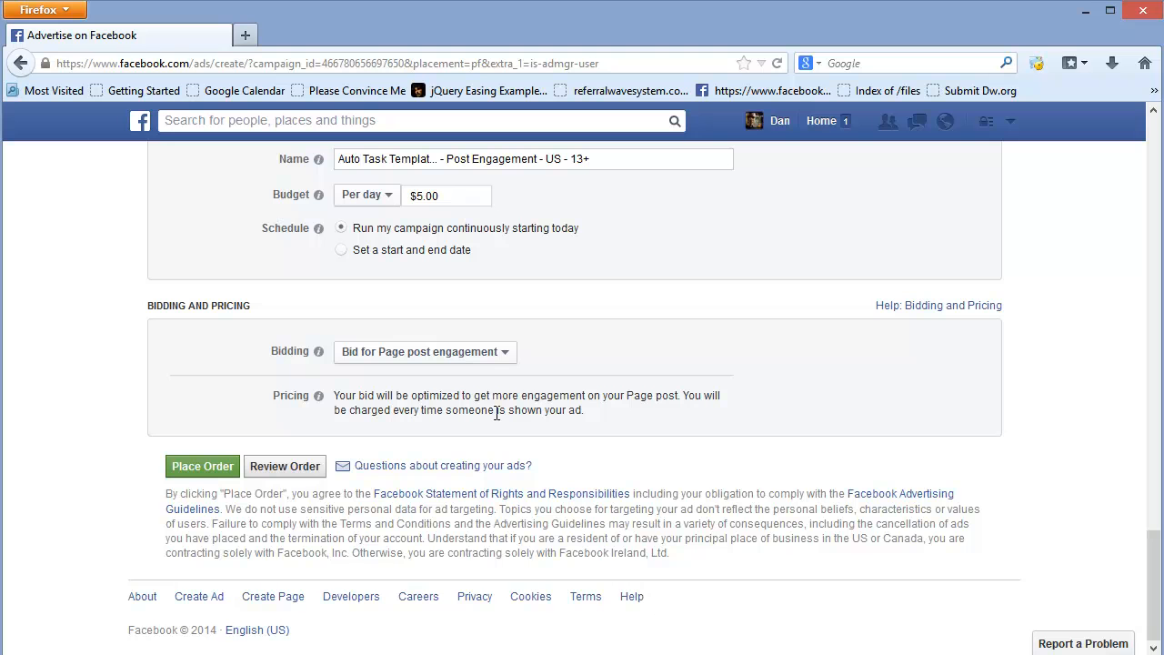
{"action": "left_click", "coordinate": [487, 355]}
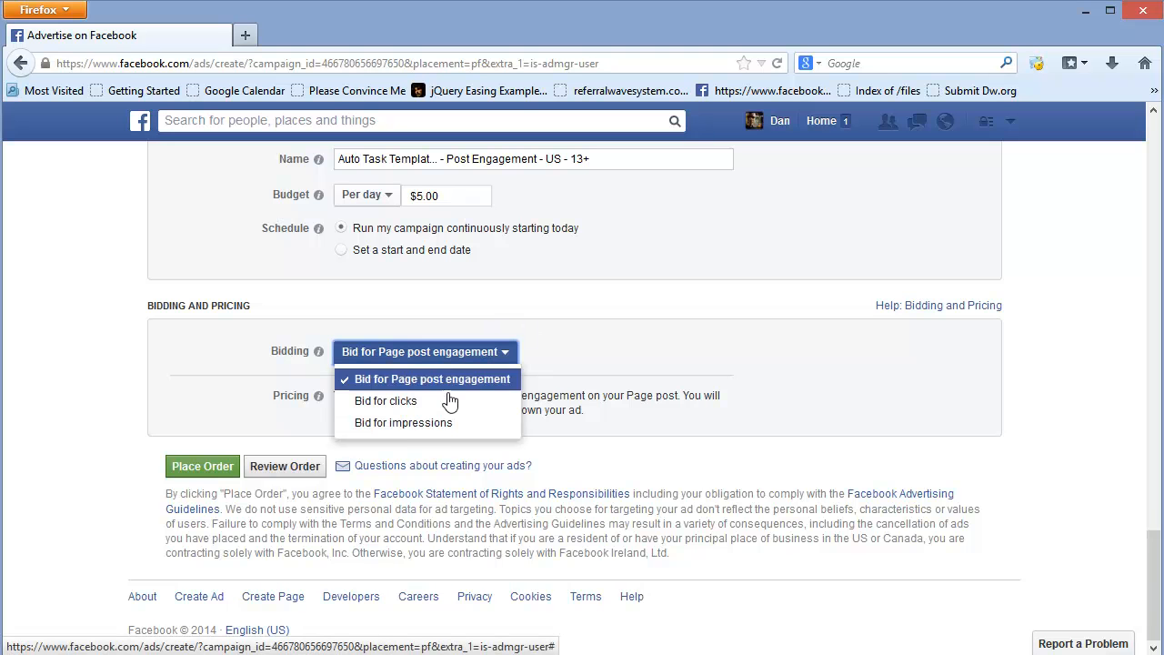
{"action": "left_click", "coordinate": [427, 423]}
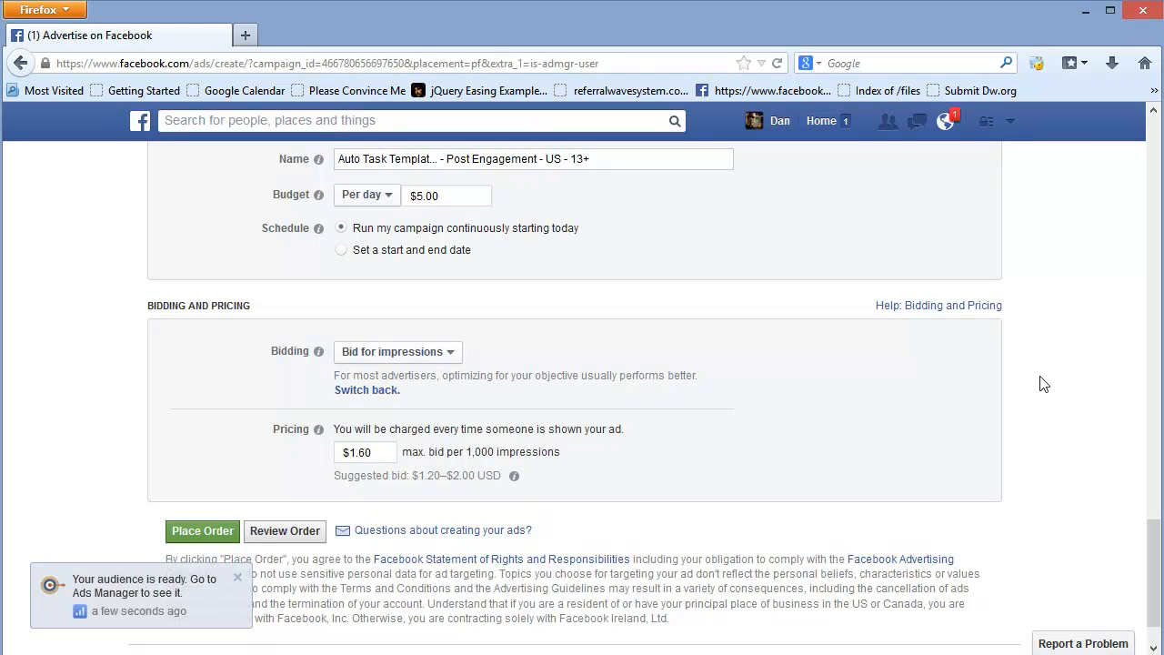
{"action": "scroll", "coordinate": [1046, 282], "scroll_direction": "up", "scroll_amount": 10}
{"action": "scroll", "coordinate": [1060, 291], "scroll_direction": "up", "scroll_amount": 5}
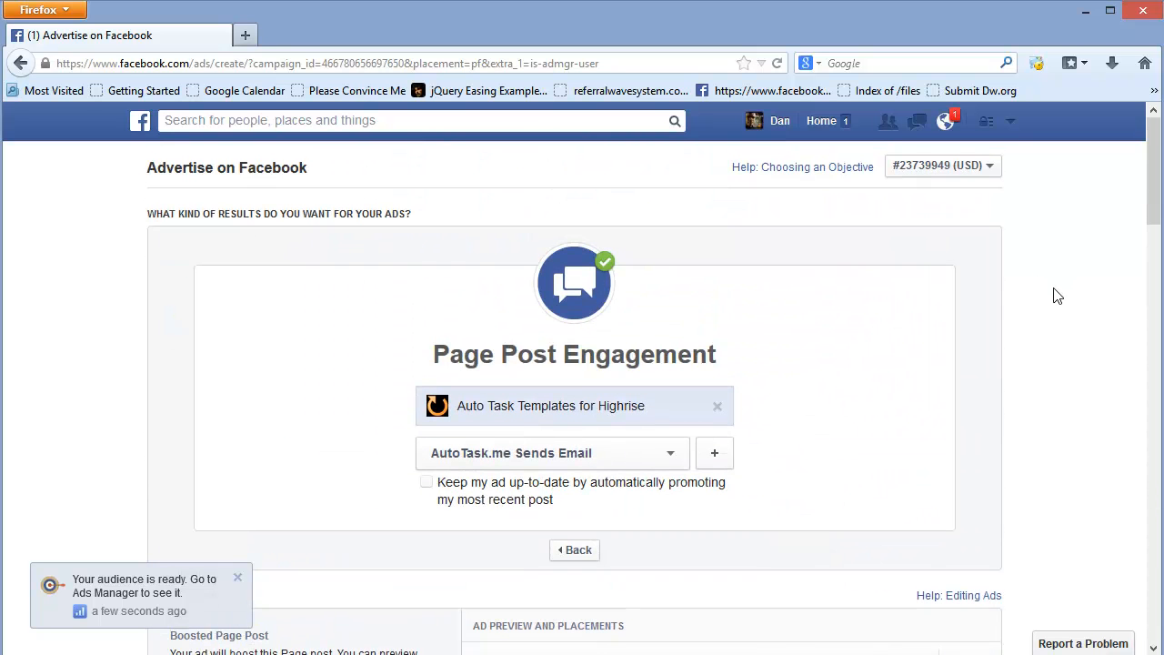
{"action": "scroll", "coordinate": [1045, 328], "scroll_direction": "down", "scroll_amount": 12}
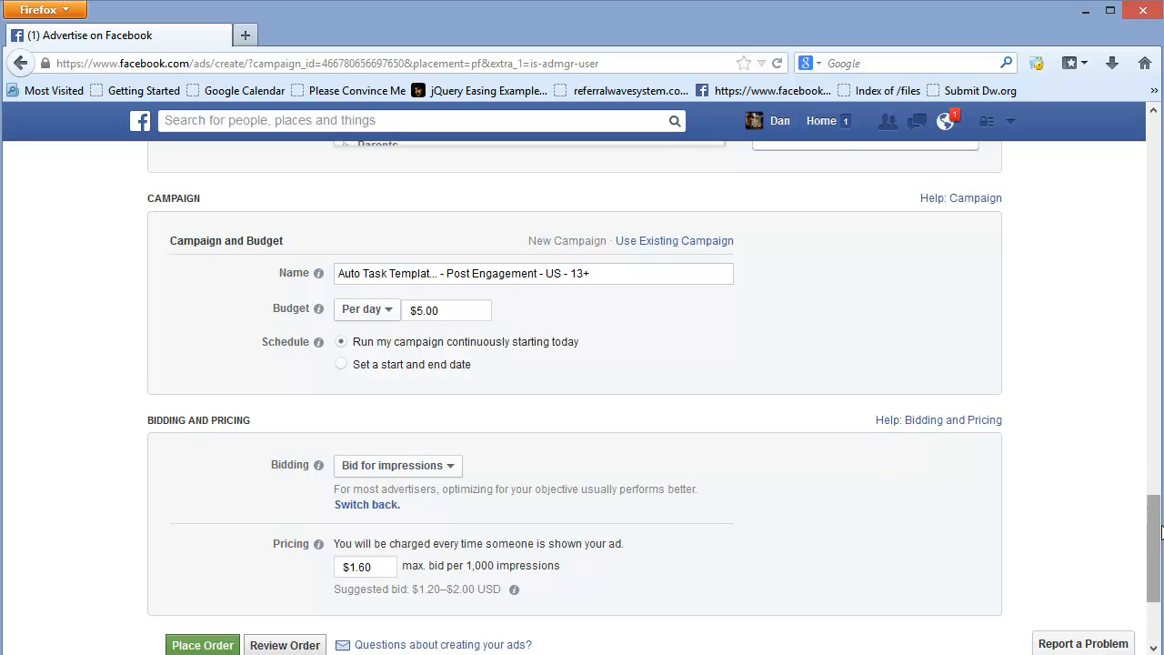
{"action": "left_click_drag", "start_coordinate": [1159, 530], "coordinate": [1159, 151]}
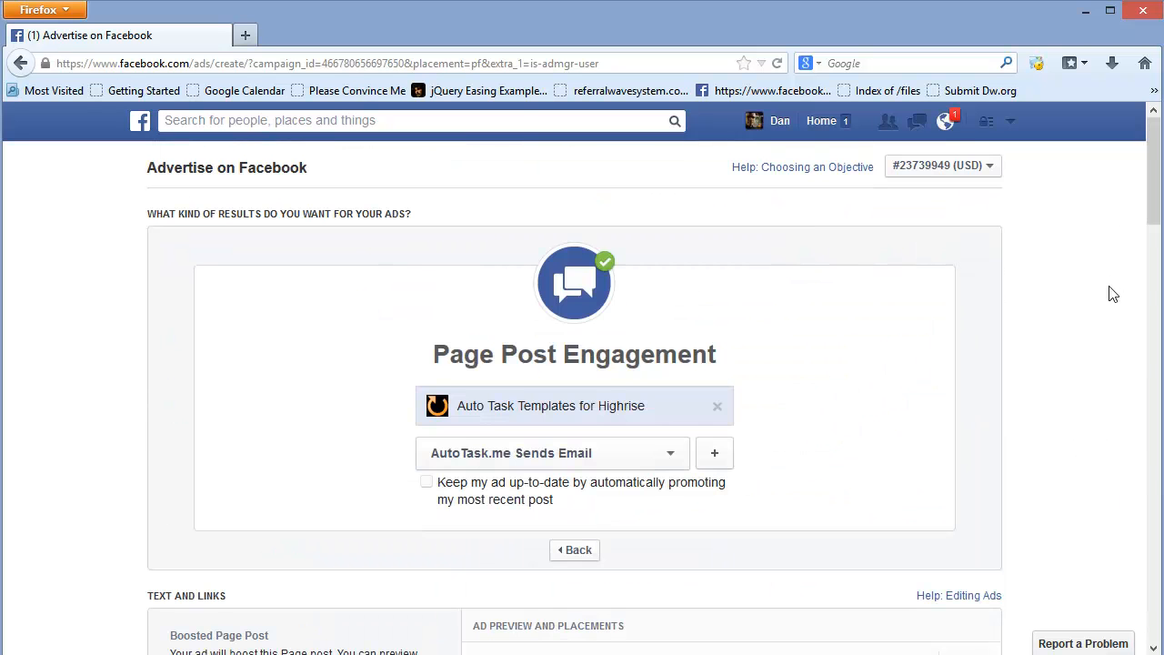